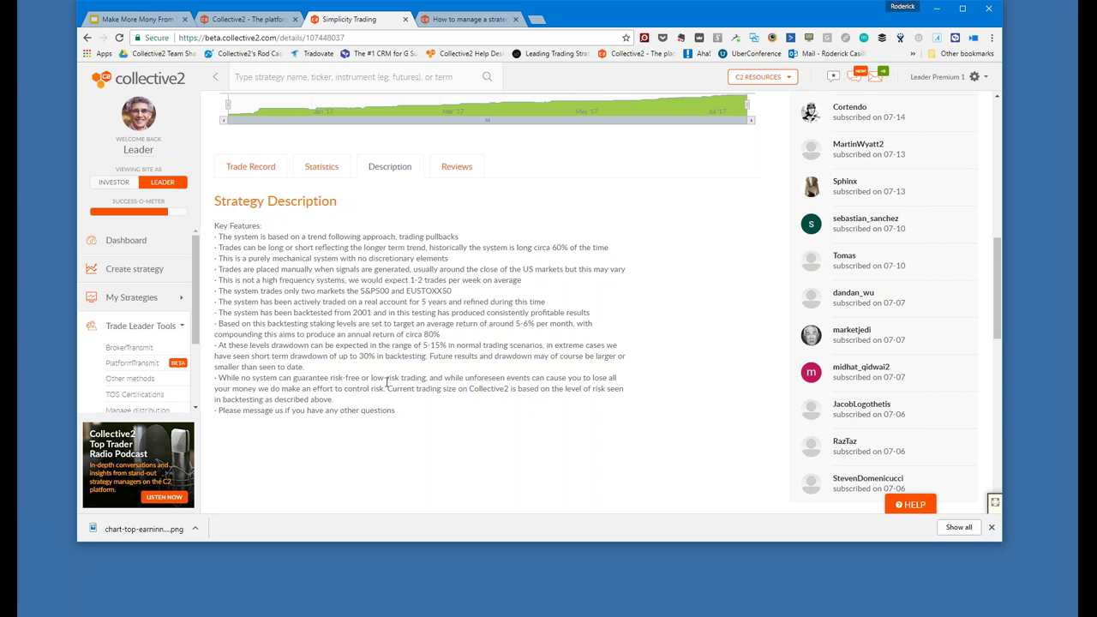
- Examine the Simplicity Trading strategy's performance chart and its written description
scroll(382, 326, "up", 1)
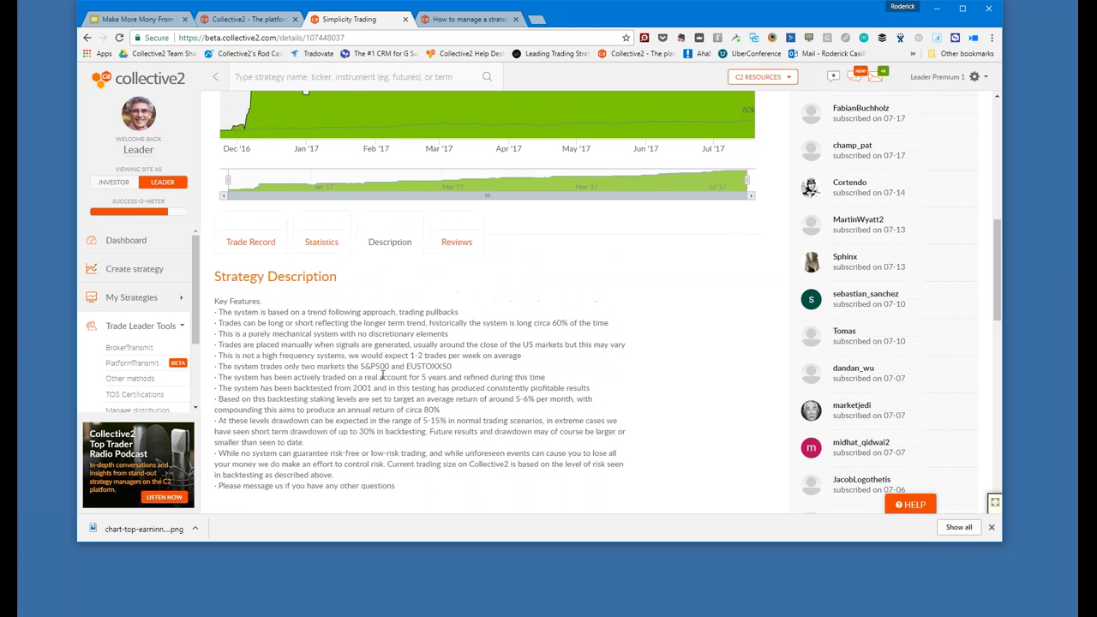
scroll(382, 375, "up", 2)
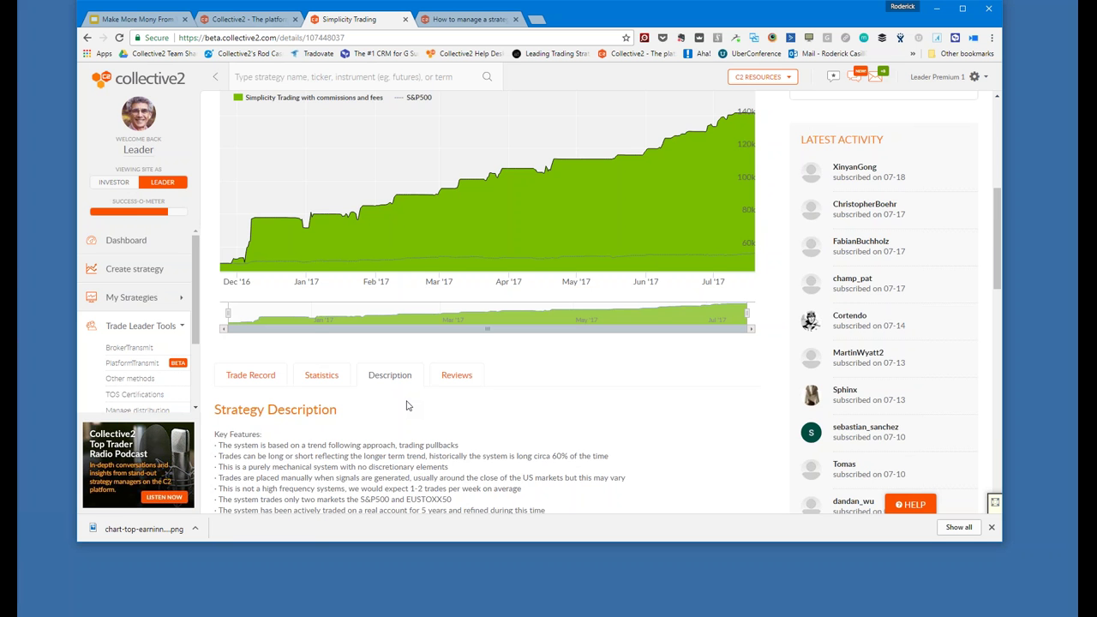
scroll(378, 429, "down", 2)
scroll(378, 404, "down", 1)
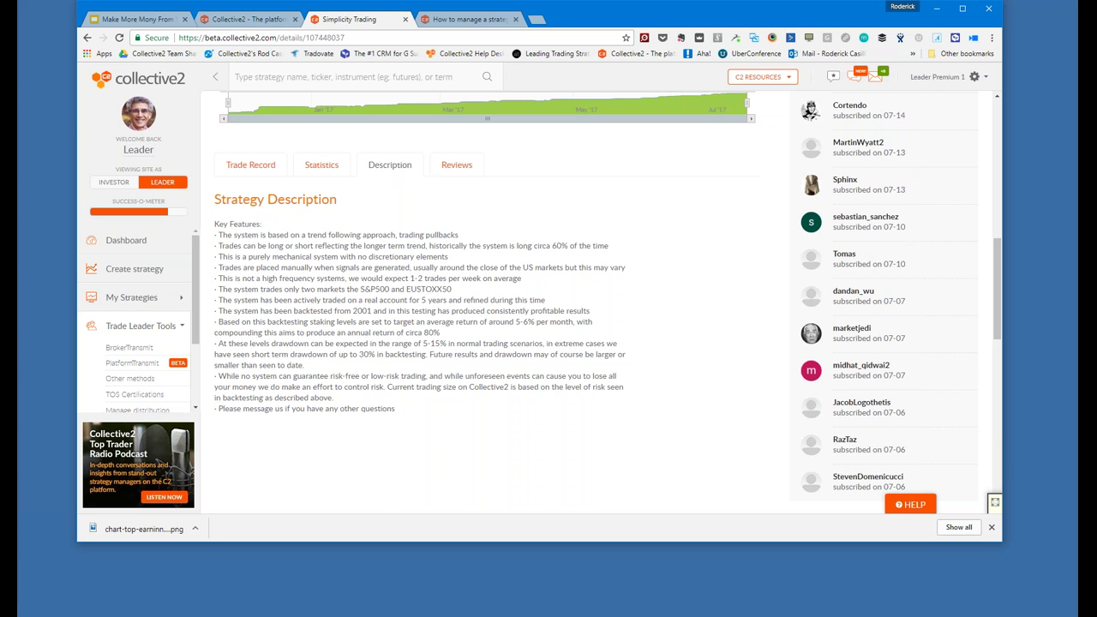
- Open Collective2's public pricing page, dismiss the hypothetical results notice, and review the Trade Leader package plans
left_click(246, 21)
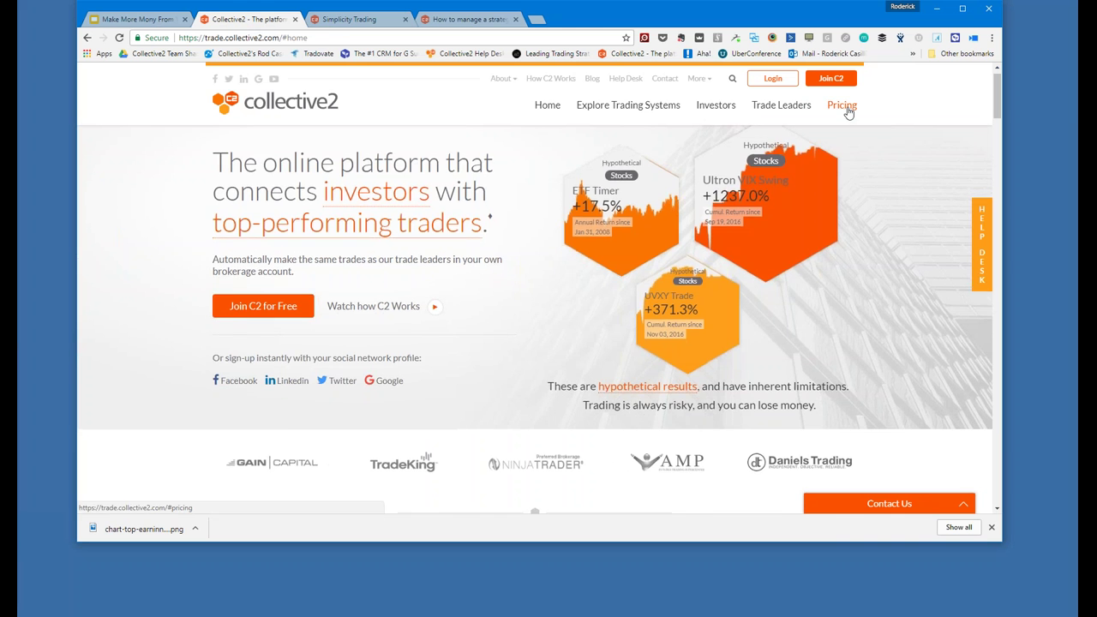
left_click(844, 106)
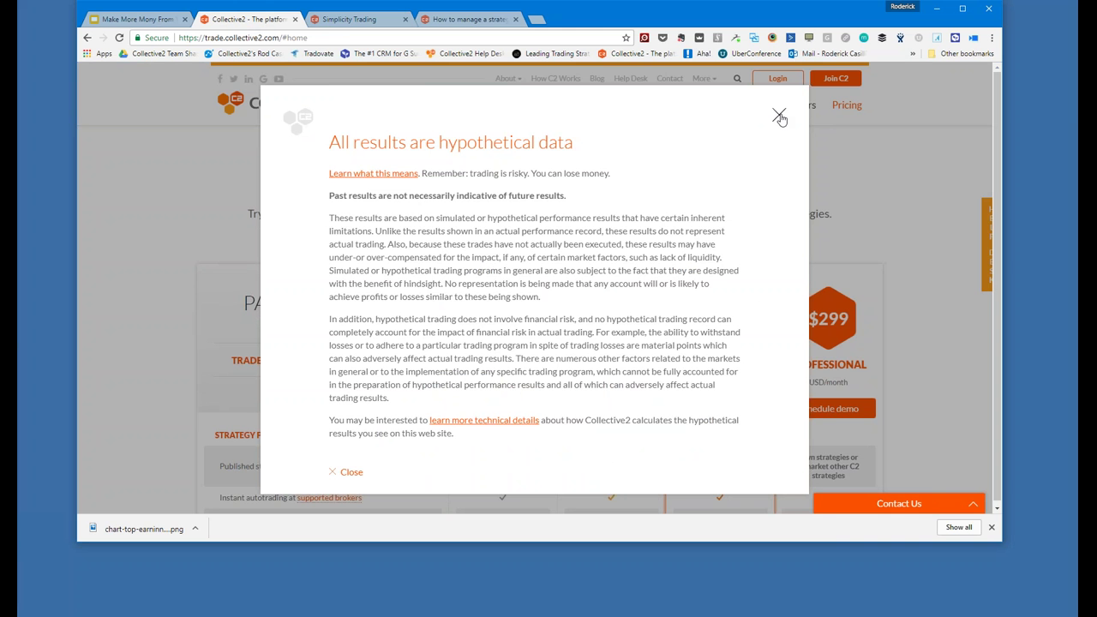
left_click(780, 117)
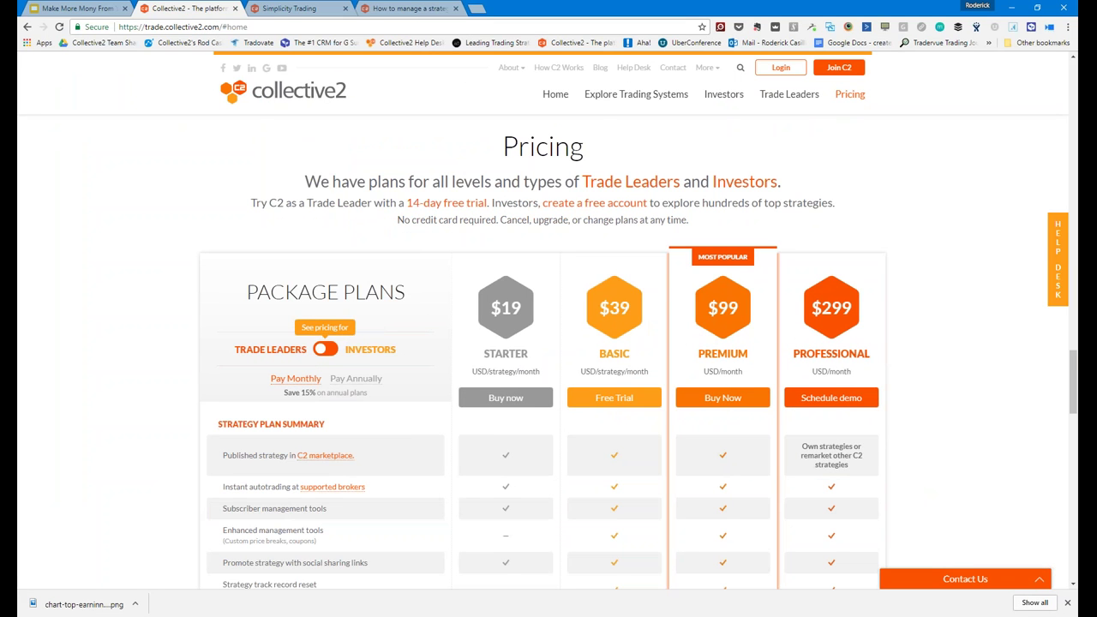
scroll(505, 316, "down", 3)
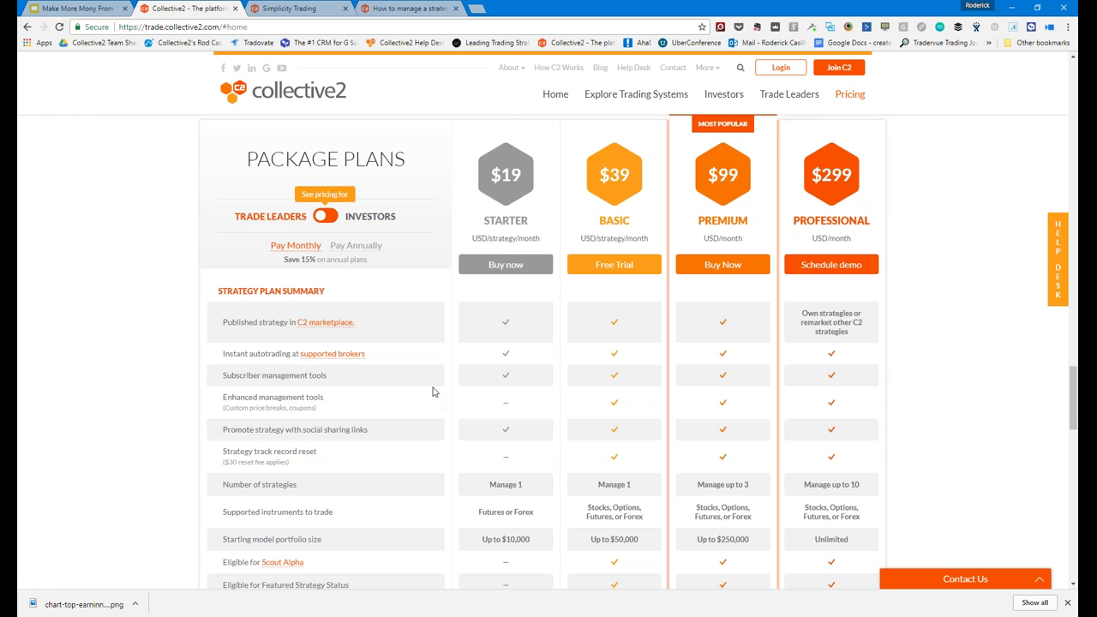
scroll(436, 320, "down", 3)
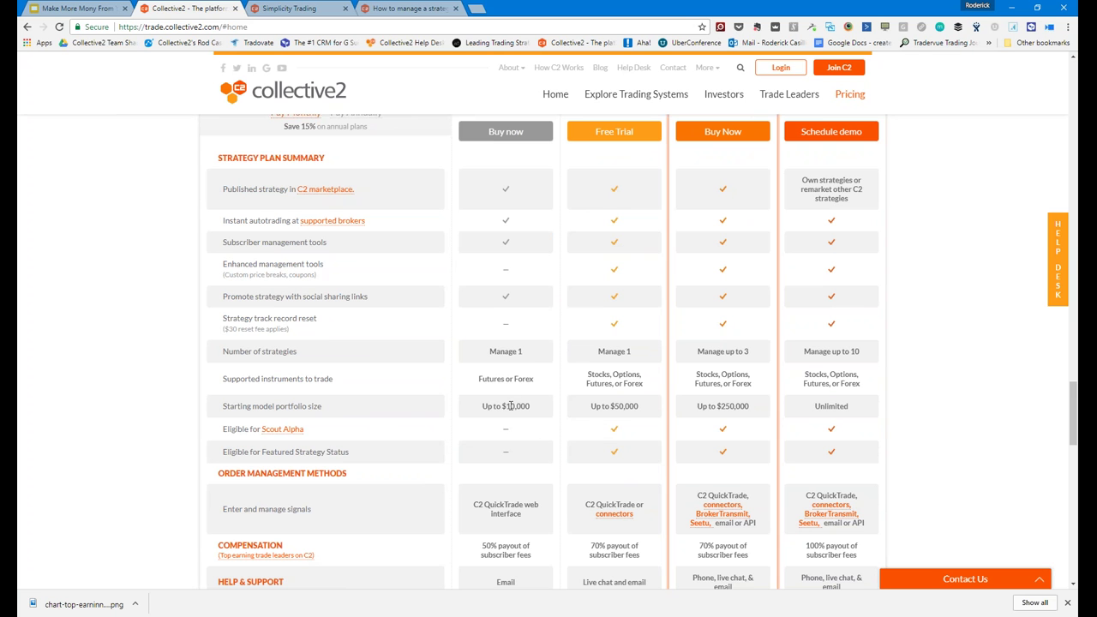
scroll(527, 369, "up", 2)
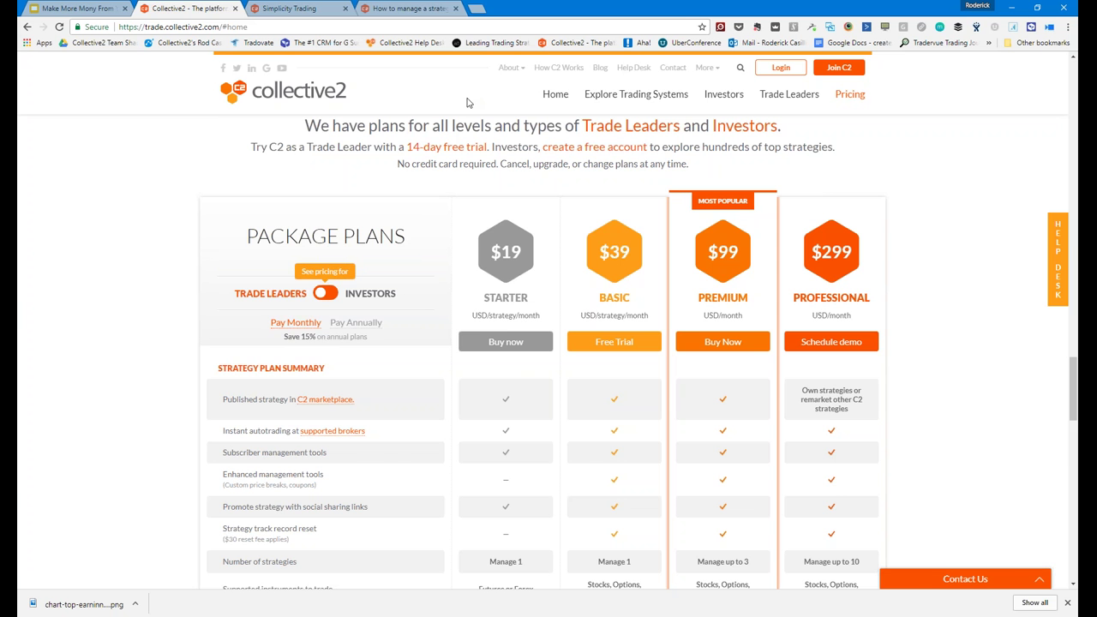
- Return to the Simplicity Trading page, view the site as an investor, and switch to the Investor Old demo account
left_click(406, 8)
left_click(291, 8)
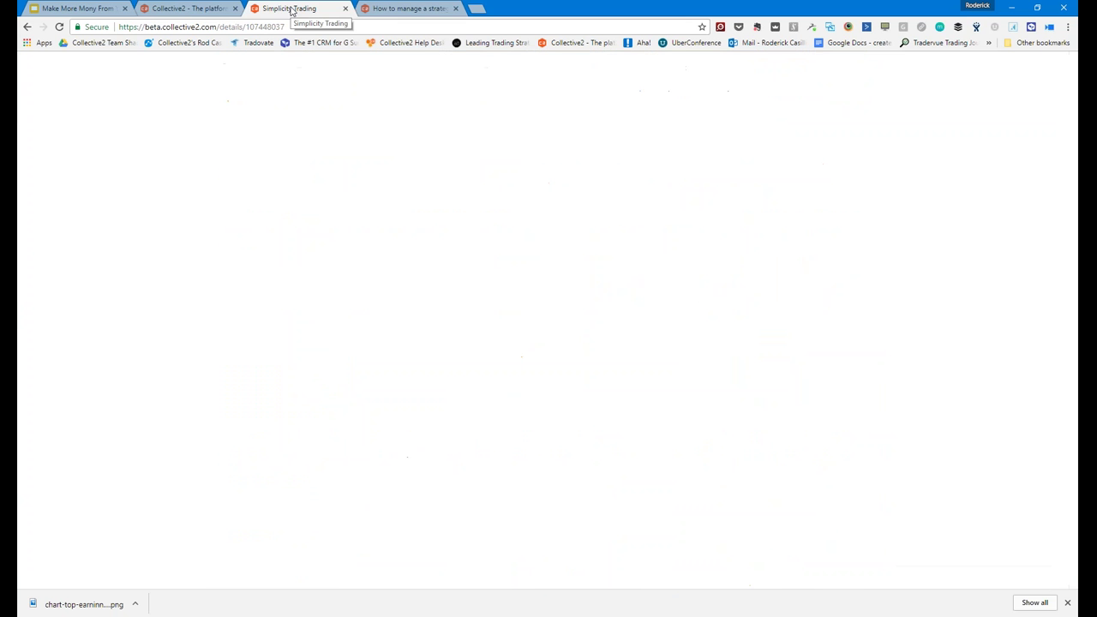
scroll(55, 171, "up", 5)
left_click(54, 171)
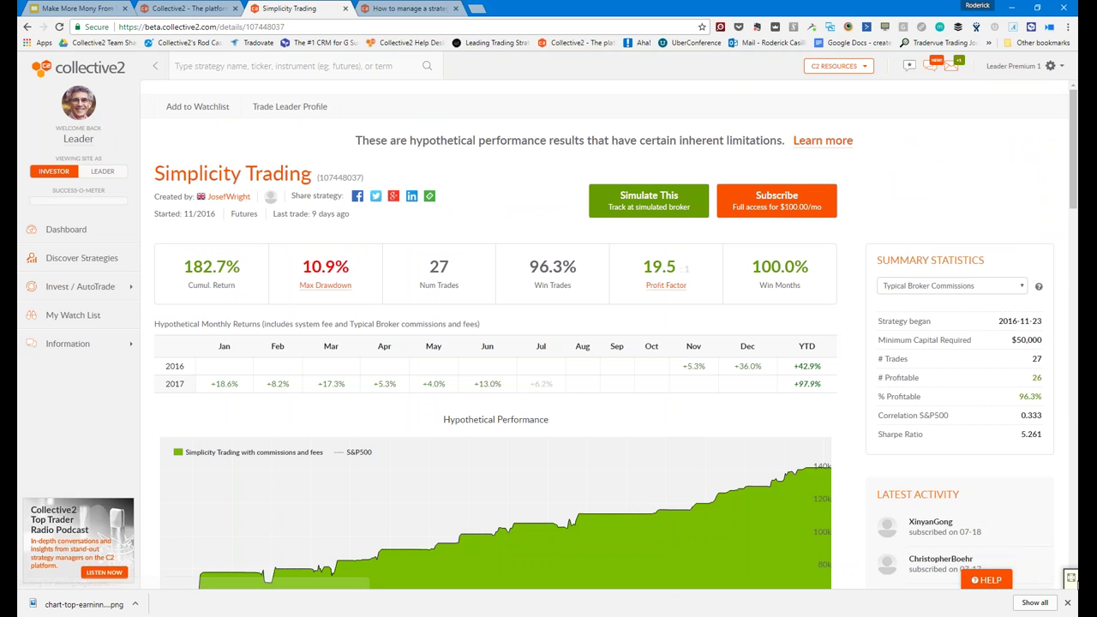
left_click(1072, 581)
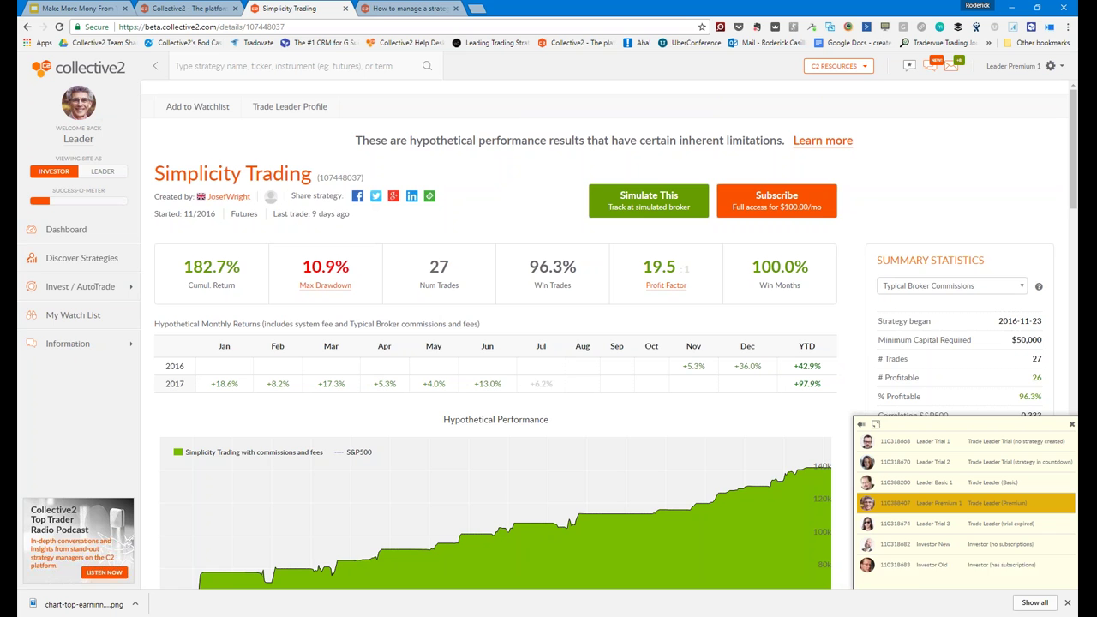
left_click(914, 571)
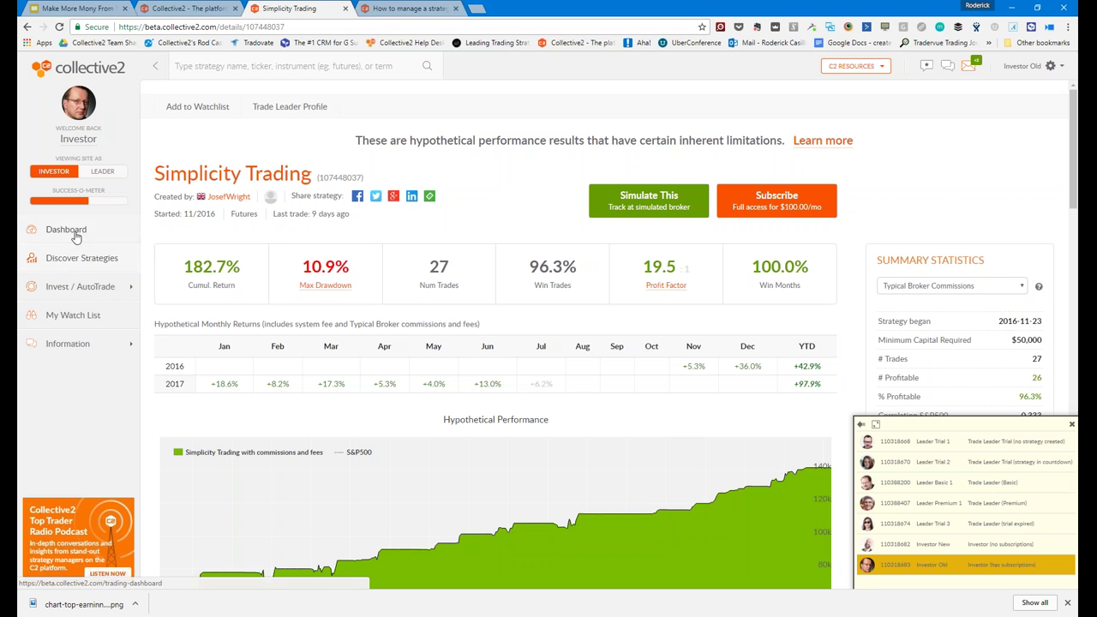
- Open the strategy discovery Leaderboard and show the available strategy categories
left_click(74, 262)
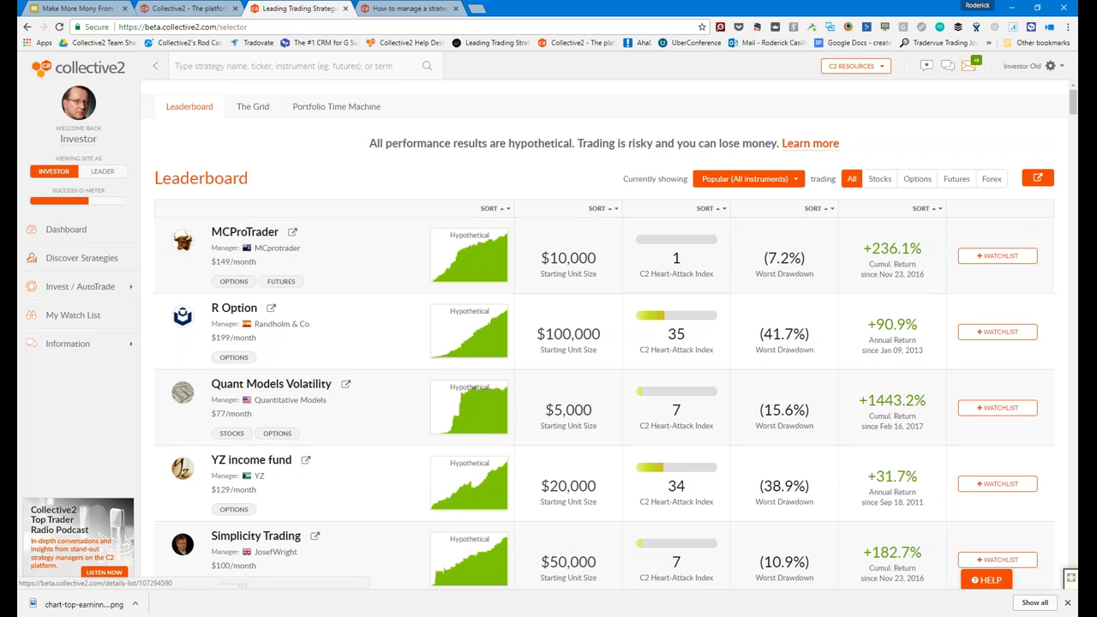
left_click(777, 180)
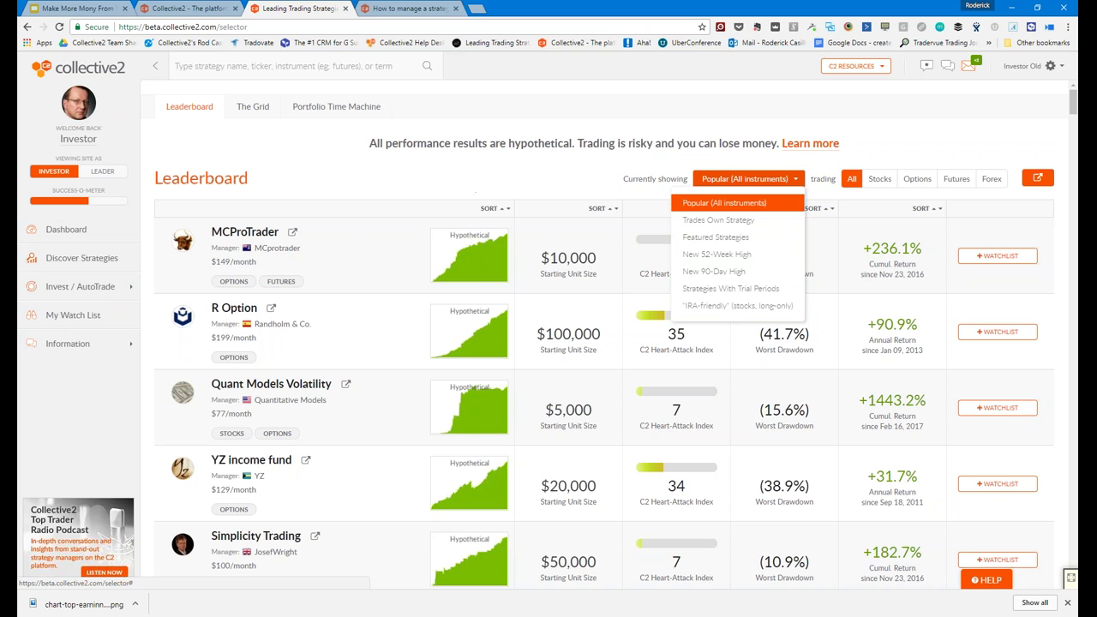
- Open The Grid, look through its strategy table, and clear all filters
left_click(245, 110)
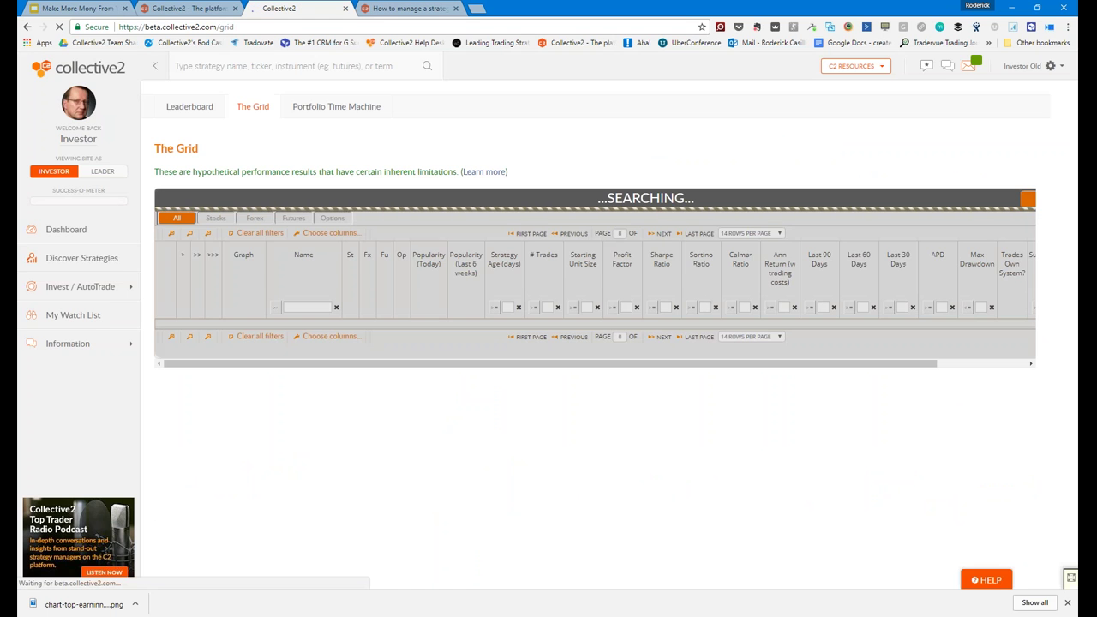
scroll(359, 315, "down", 3)
scroll(358, 315, "down", 2)
scroll(357, 312, "up", 5)
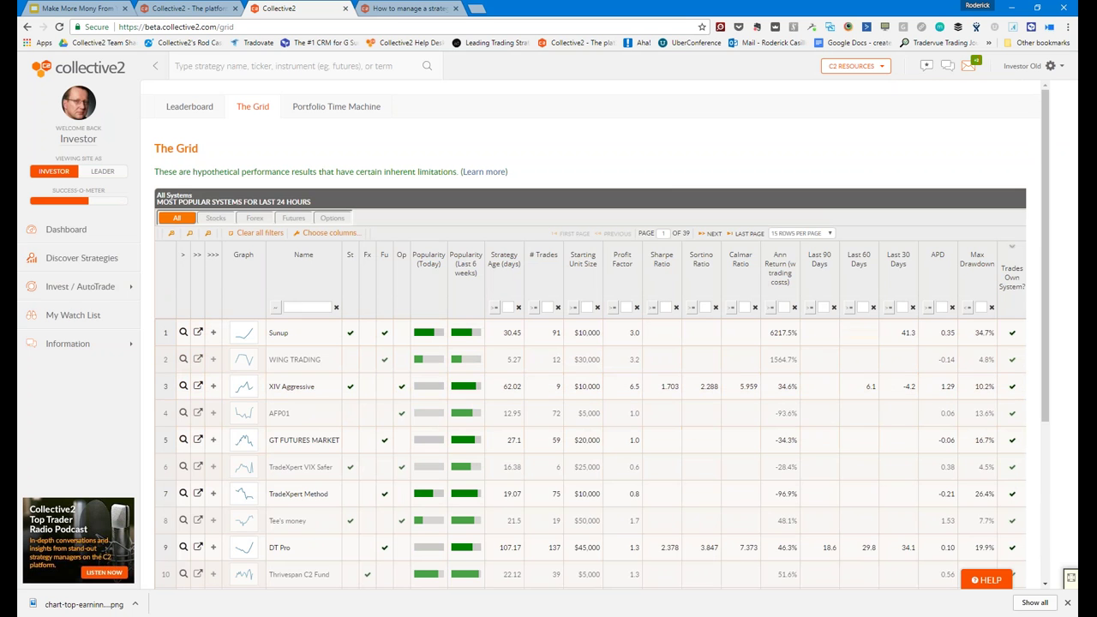
left_click(257, 233)
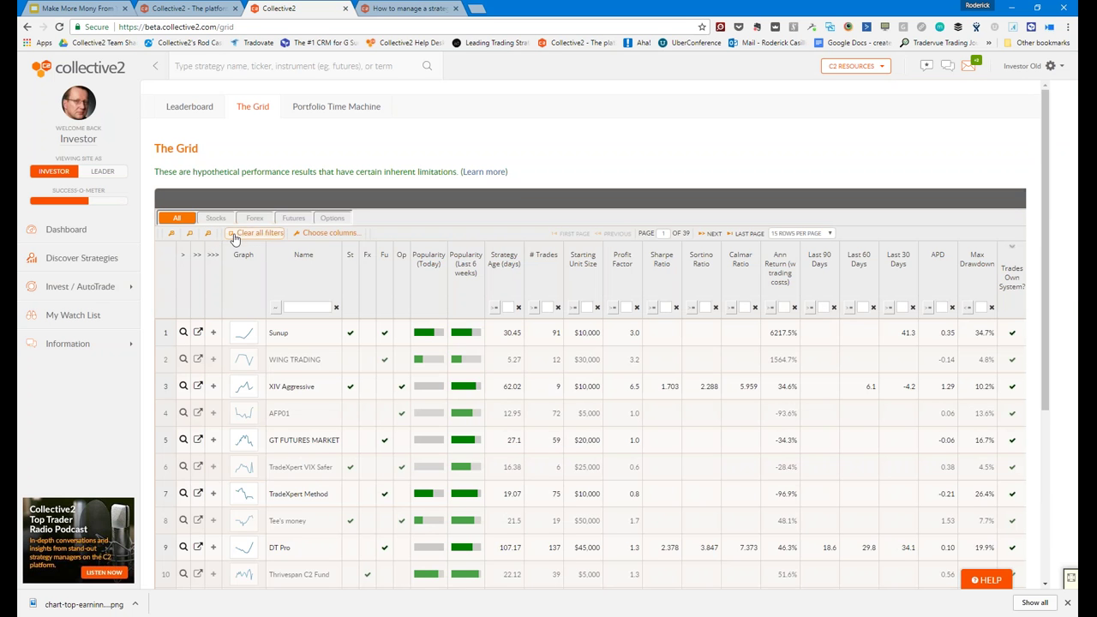
- Open The Grid's column selection and ordering options and examine them alongside the table
left_click(326, 233)
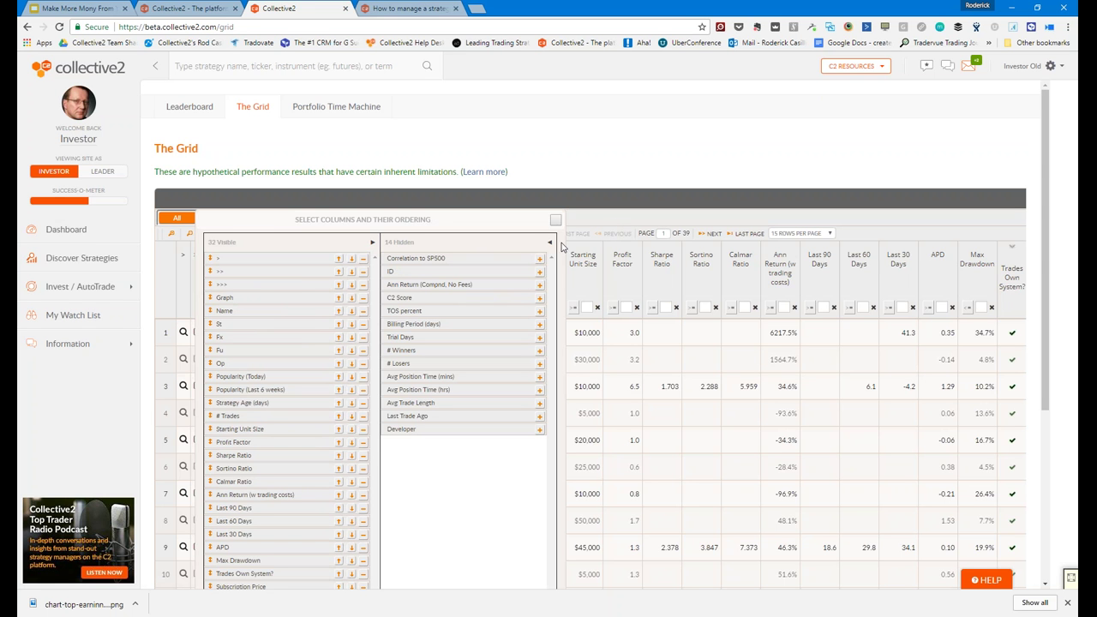
scroll(671, 321, "down", 3)
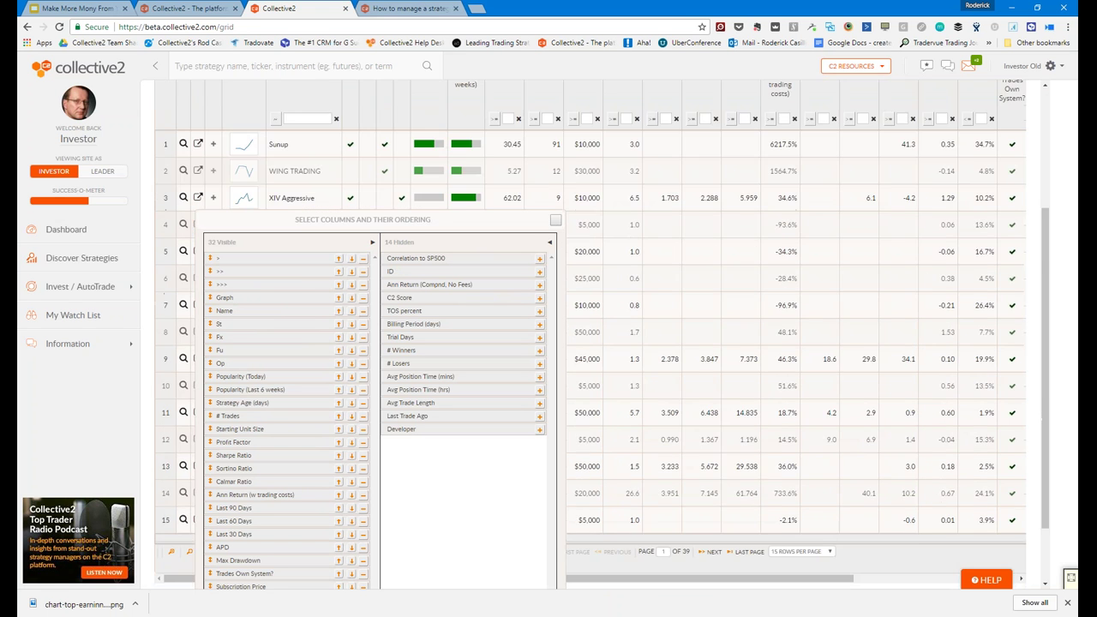
scroll(671, 305, "up", 3)
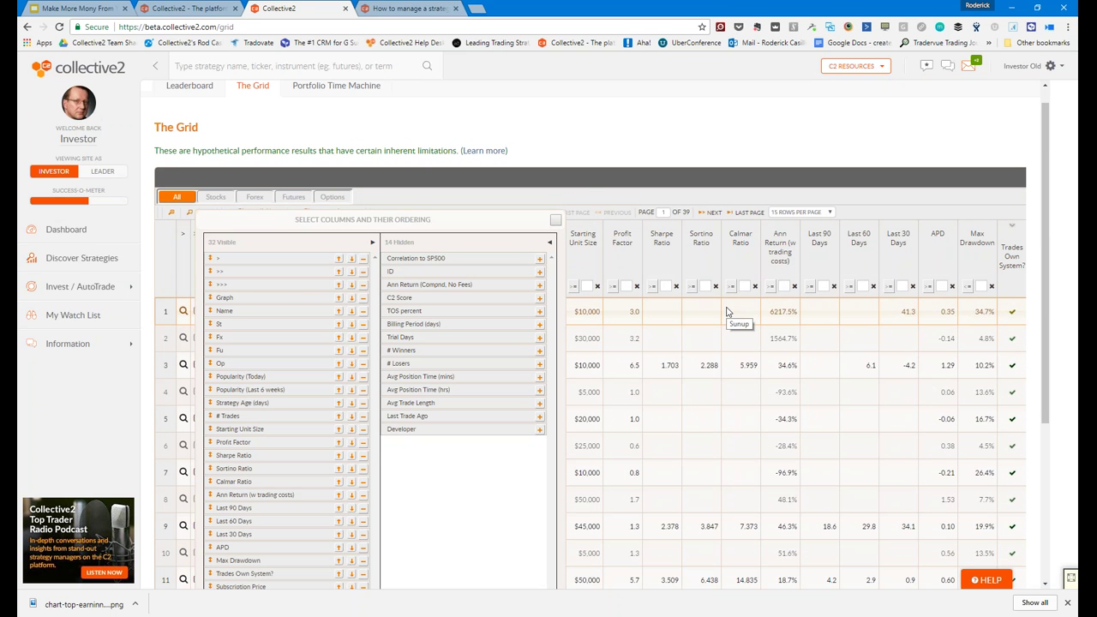
- Open the Portfolio Time Machine and examine its combined portfolio chart, starting capital, return summary and strategy list
scroll(336, 116, "up", 1)
left_click(336, 110)
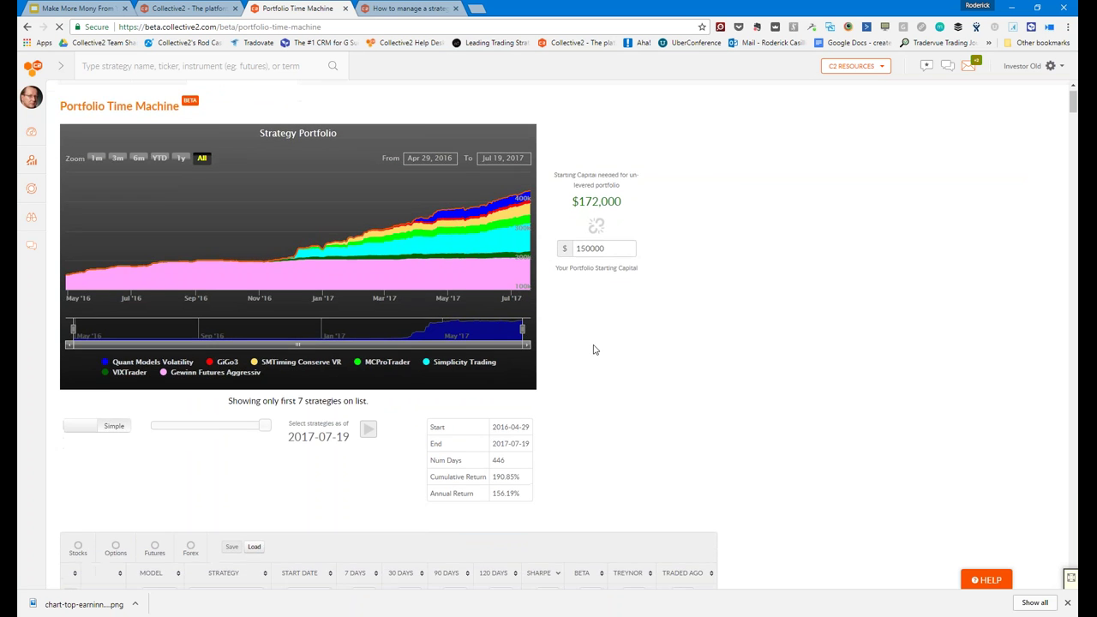
scroll(595, 350, "down", 2)
scroll(595, 350, "up", 2)
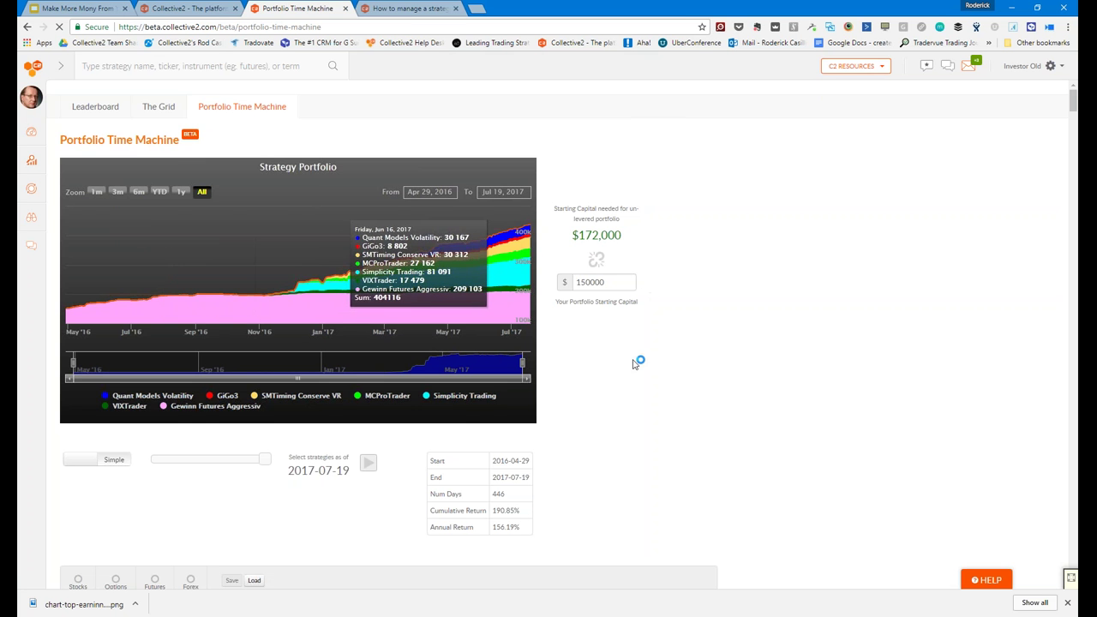
scroll(630, 351, "down", 1)
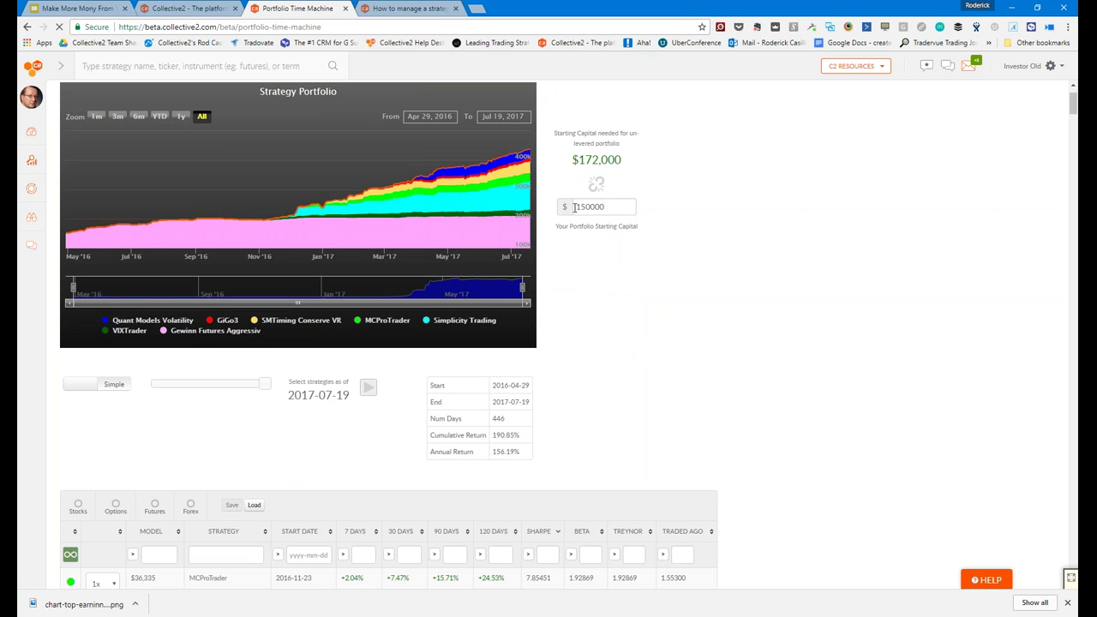
scroll(607, 330, "down", 4)
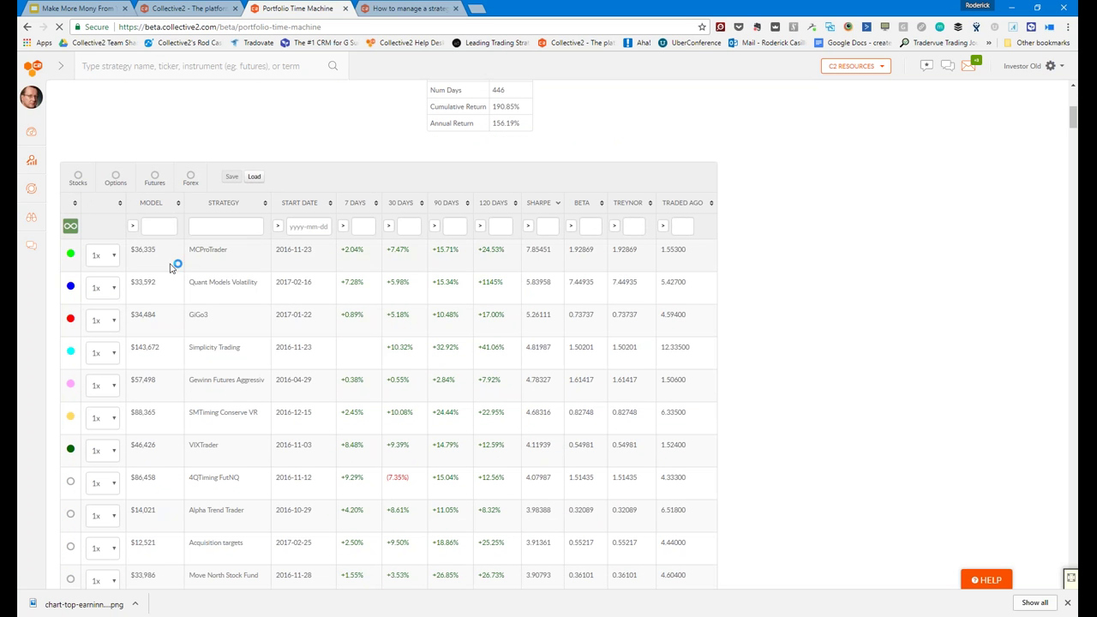
scroll(170, 260, "down", 1)
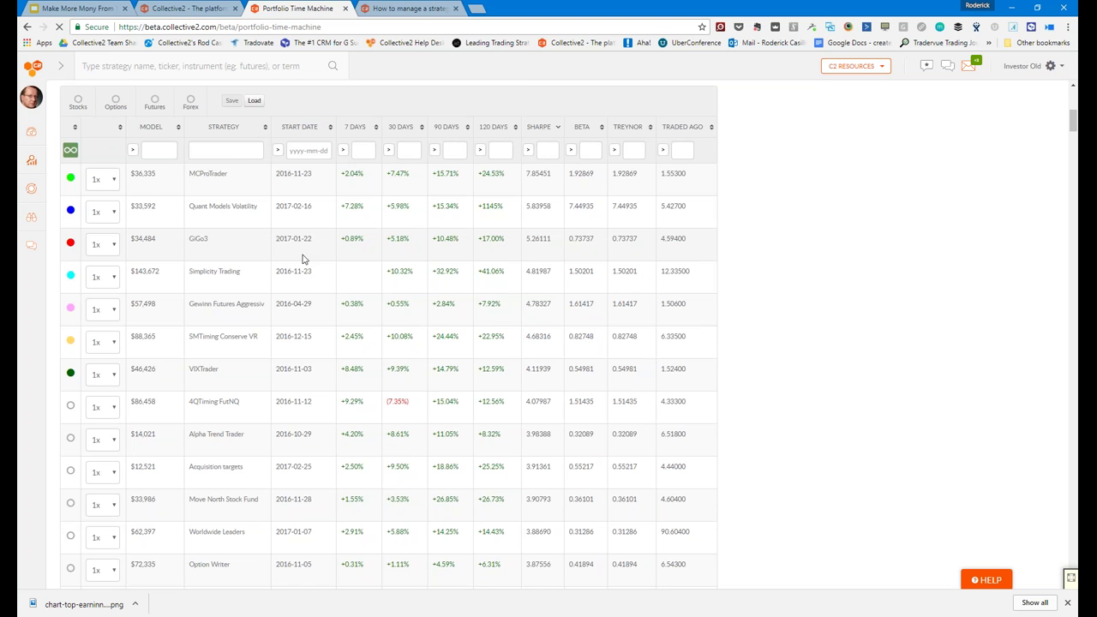
scroll(302, 259, "up", 4)
scroll(303, 259, "up", 1)
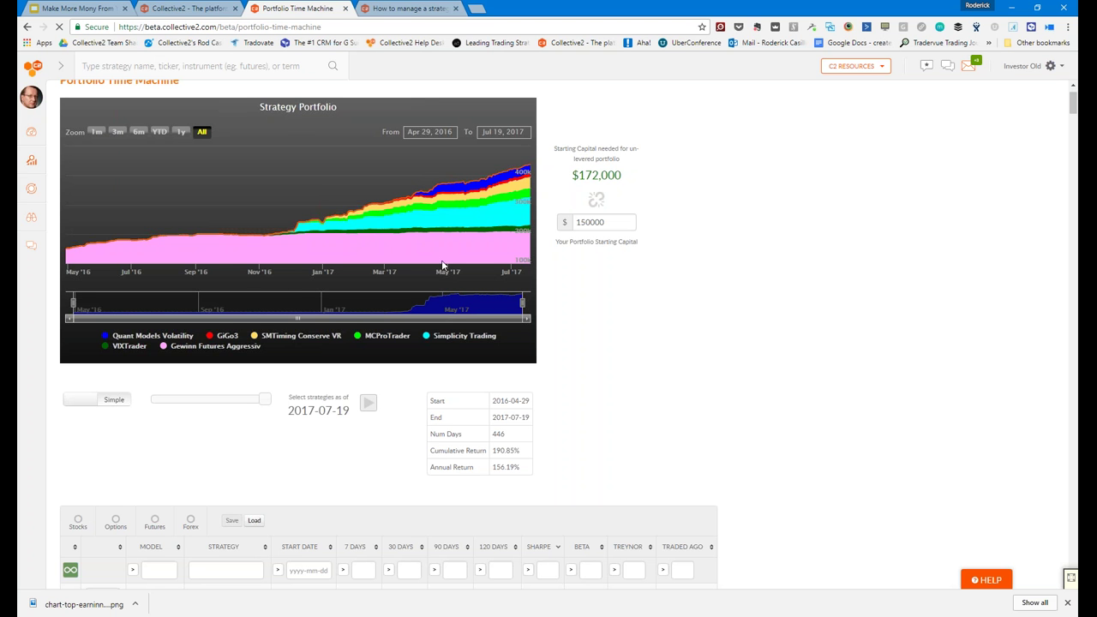
scroll(573, 275, "down", 3)
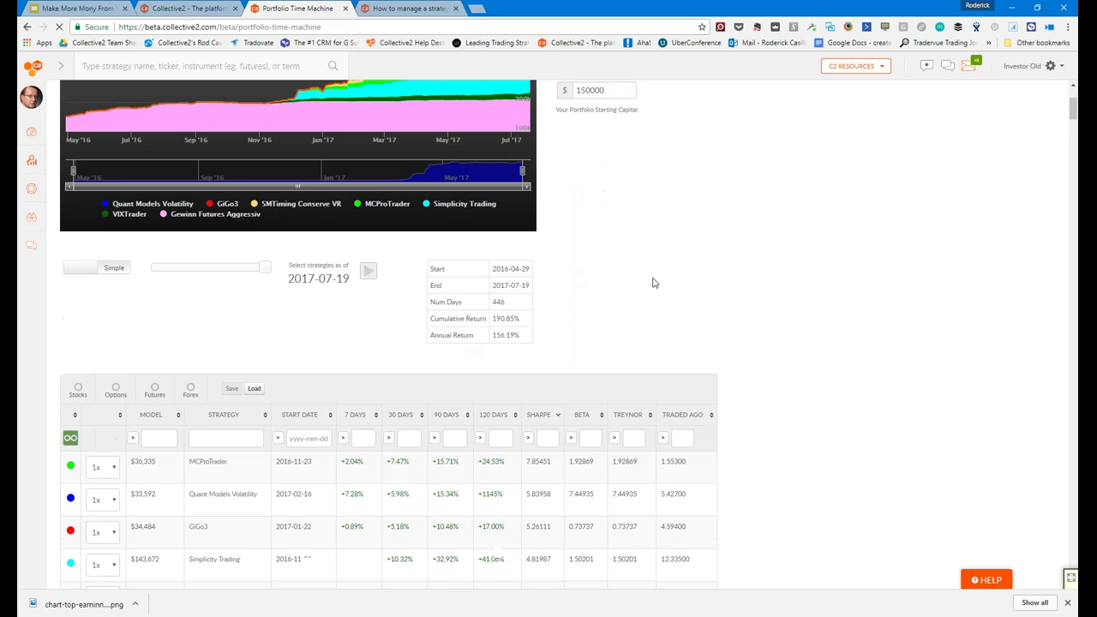
scroll(646, 268, "down", 6)
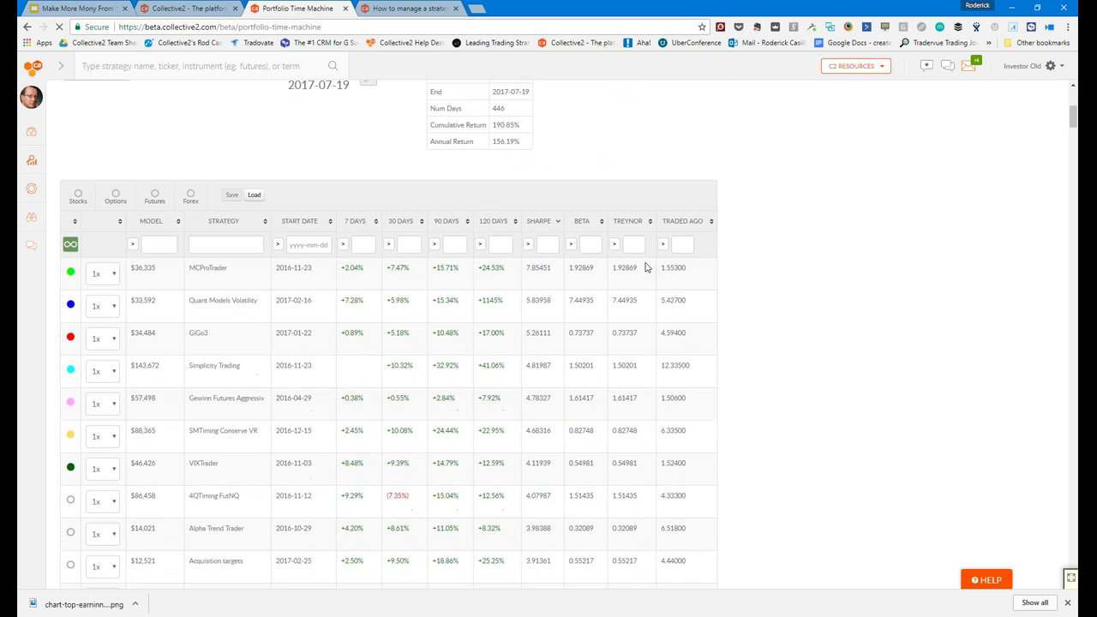
scroll(646, 268, "up", 6)
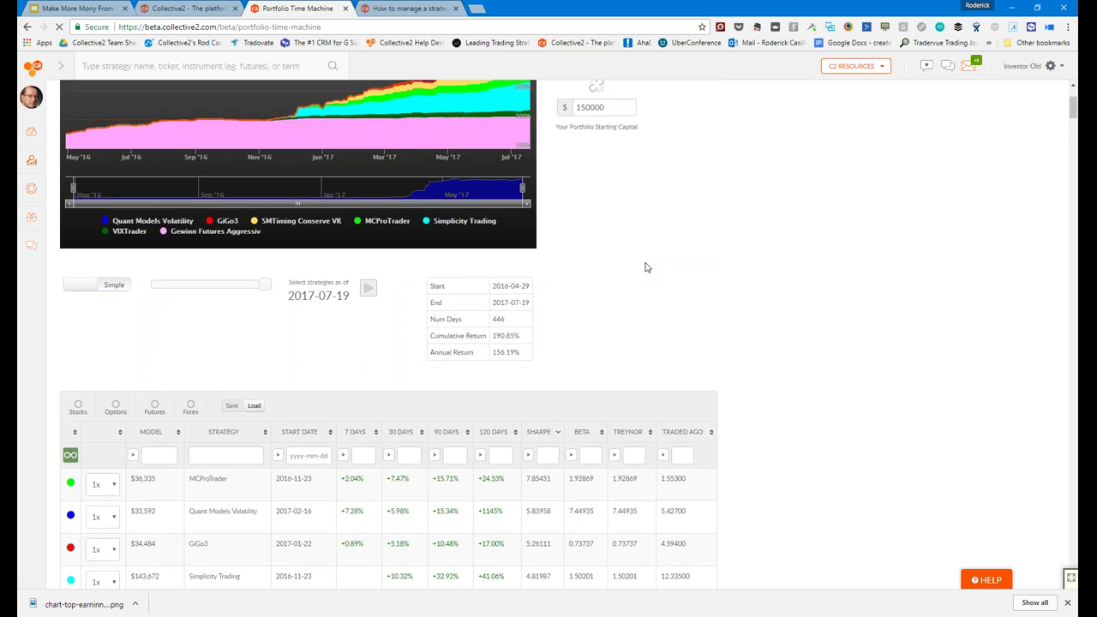
scroll(647, 268, "up", 2)
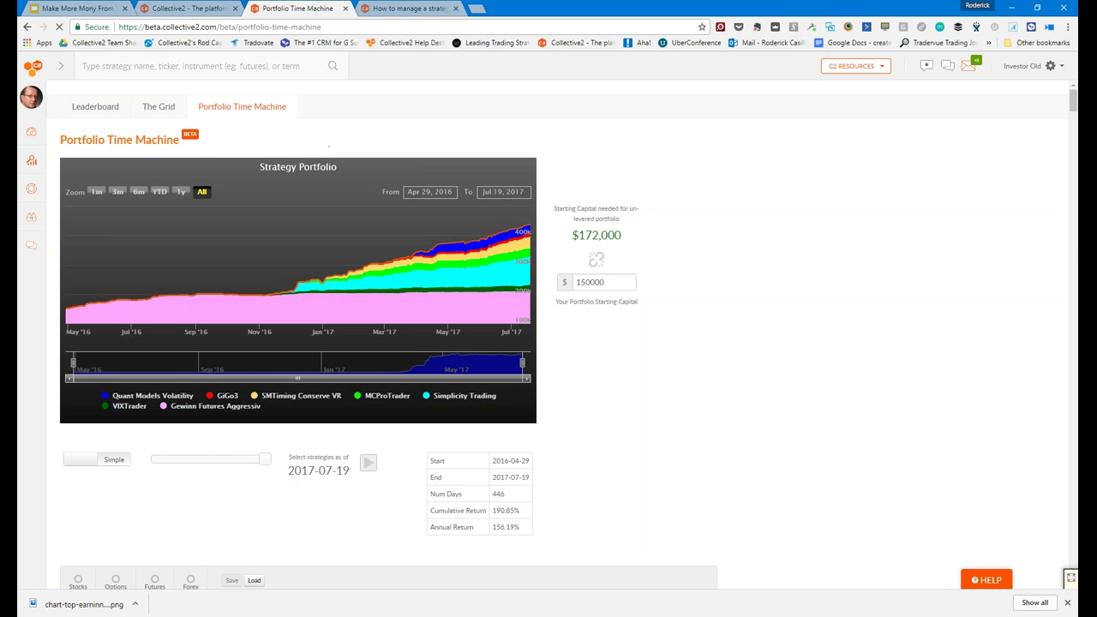
- Open the investor dashboard to view the simulated broker account and its allocated strategy
left_click(403, 7)
left_click(275, 10)
left_click(38, 67)
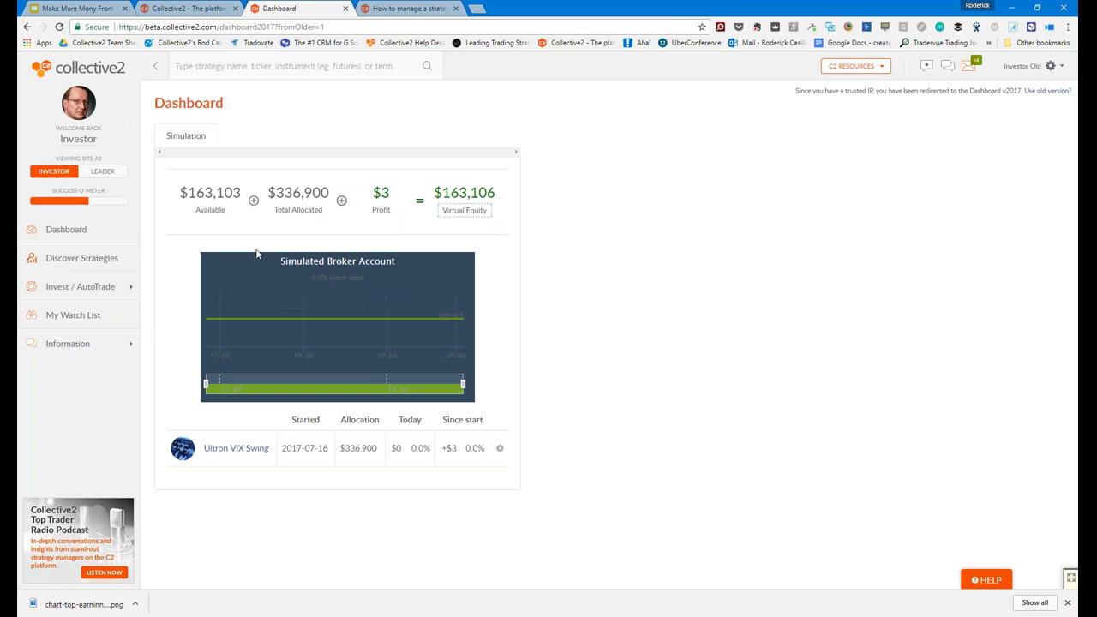
left_click(91, 262)
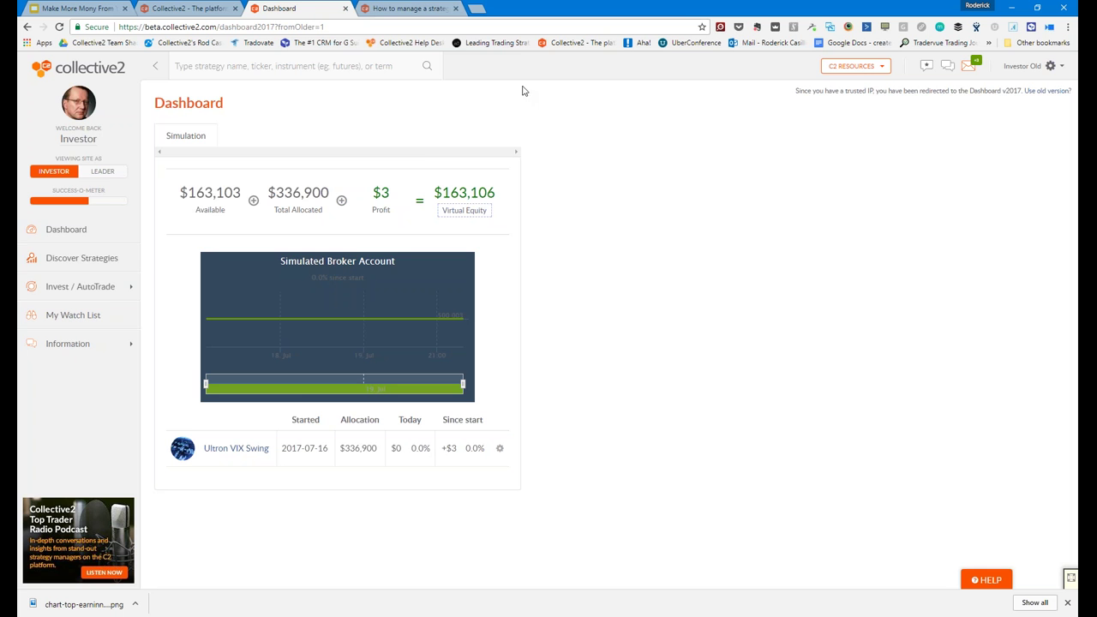
- Search the public Collective2 website for "ninjatrader"
left_click(187, 8)
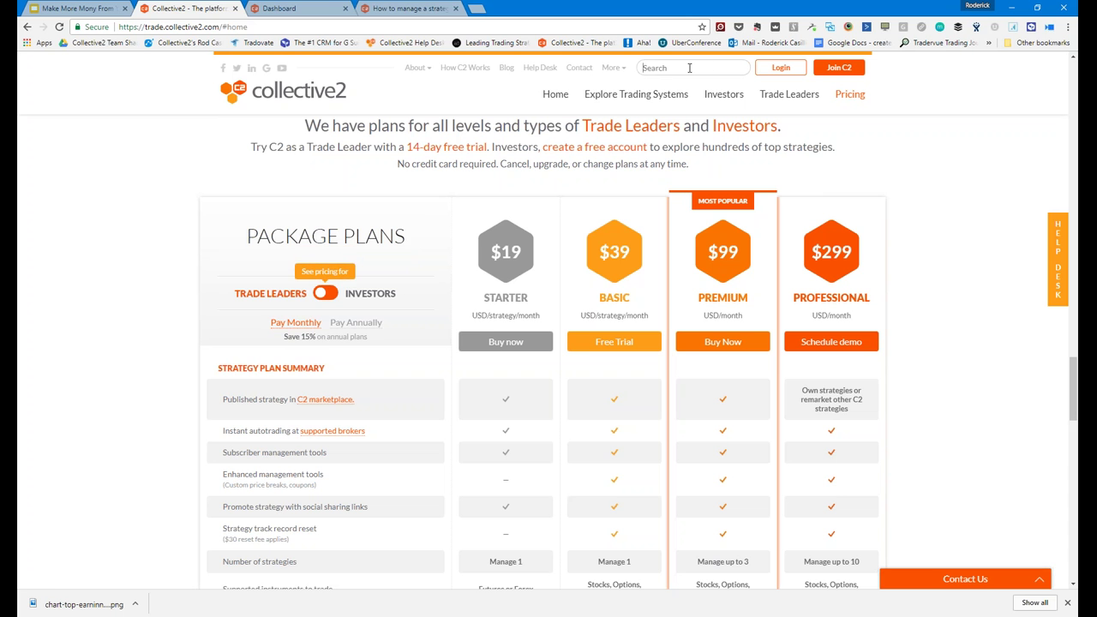
left_click(689, 67)
type("ninjatrader")
key("Return")
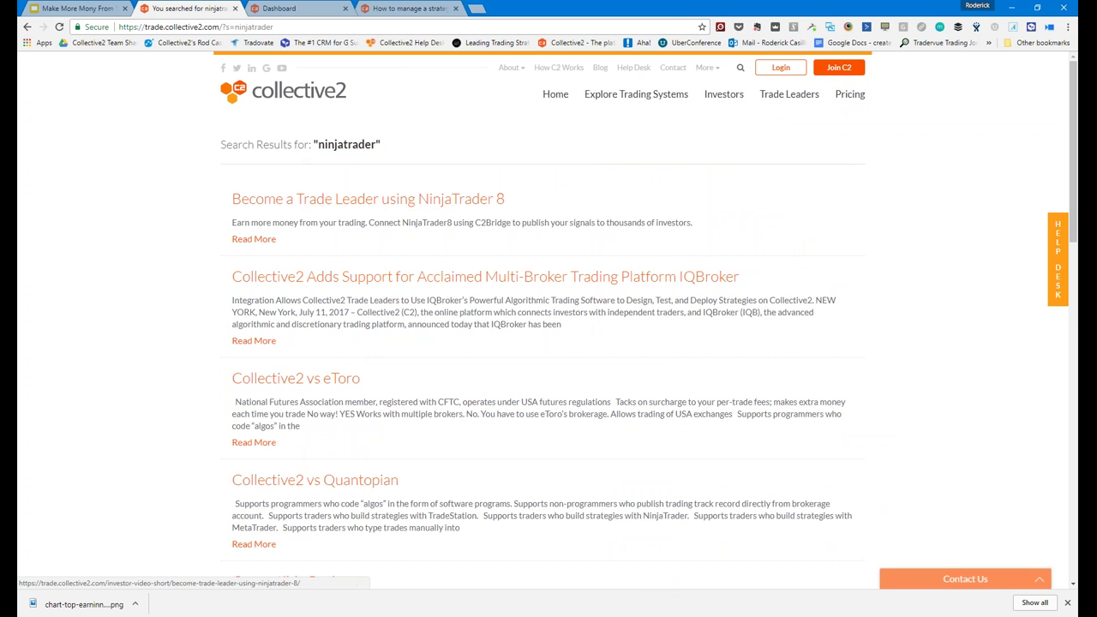
- Open the Collective2 help desk at howto.collective2.com
left_click(215, 27)
type("how")
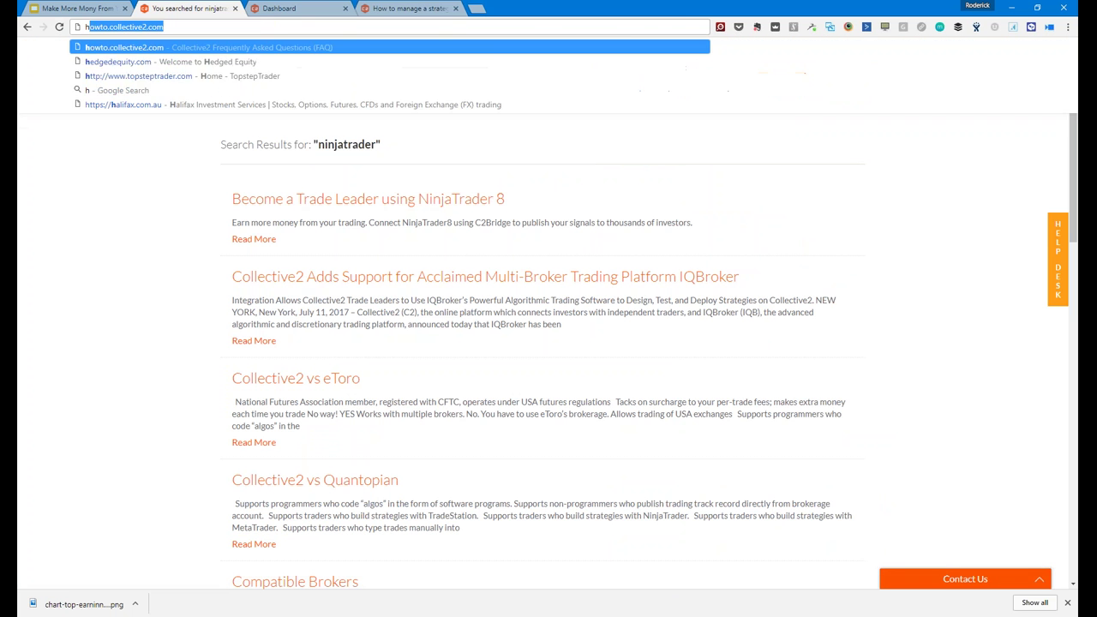
type("to")
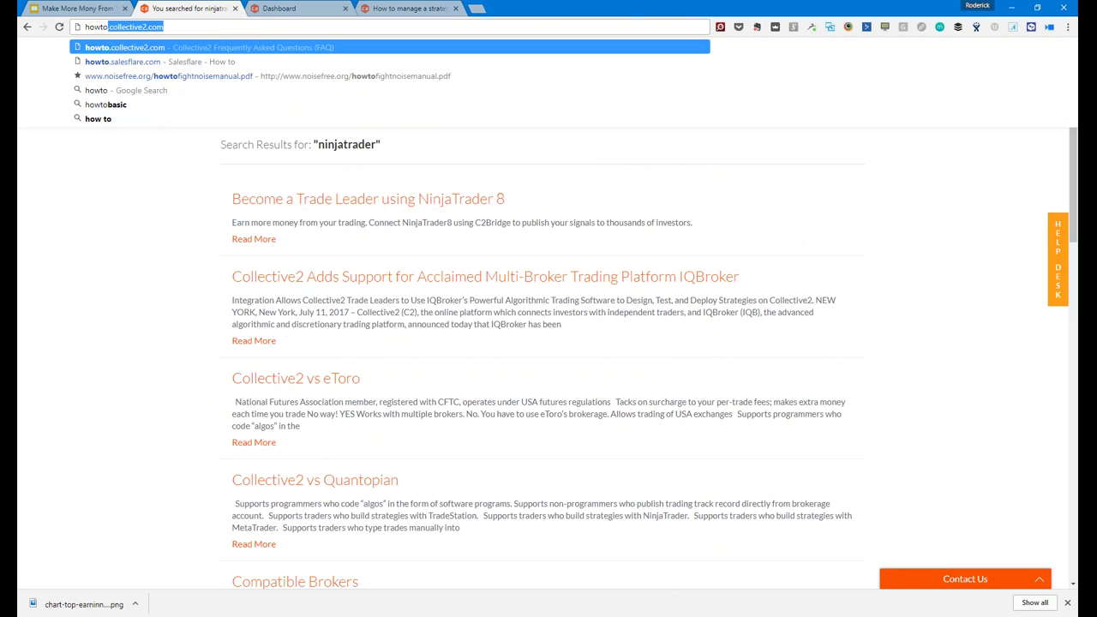
key("Return")
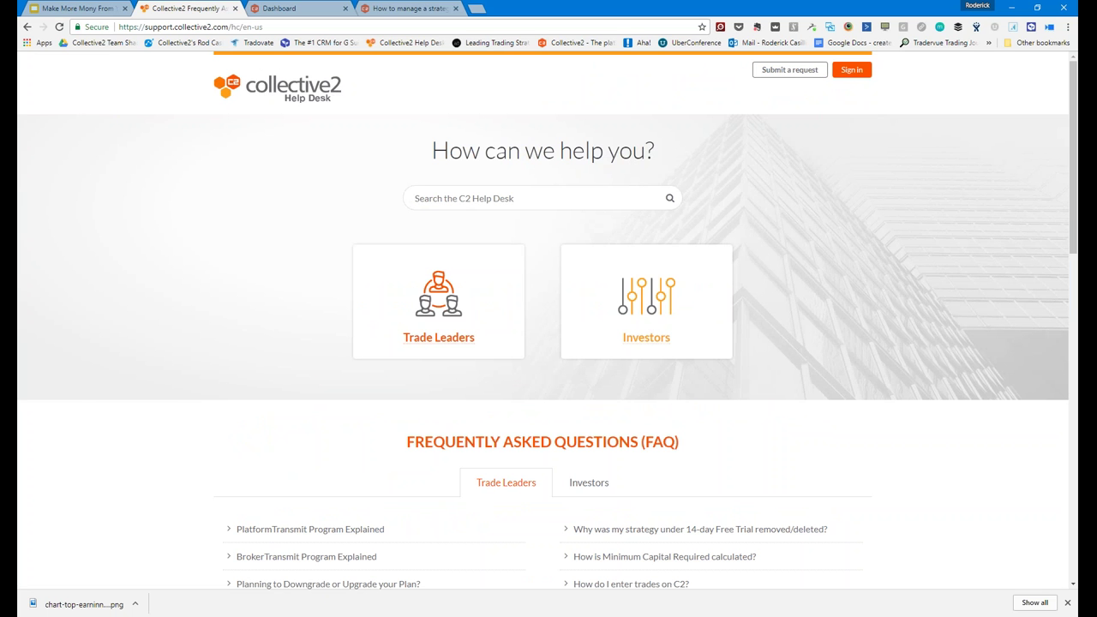
- Search the help desk for "ninjatrader" and look through the knowledge base results
left_click(478, 194)
type("ninj")
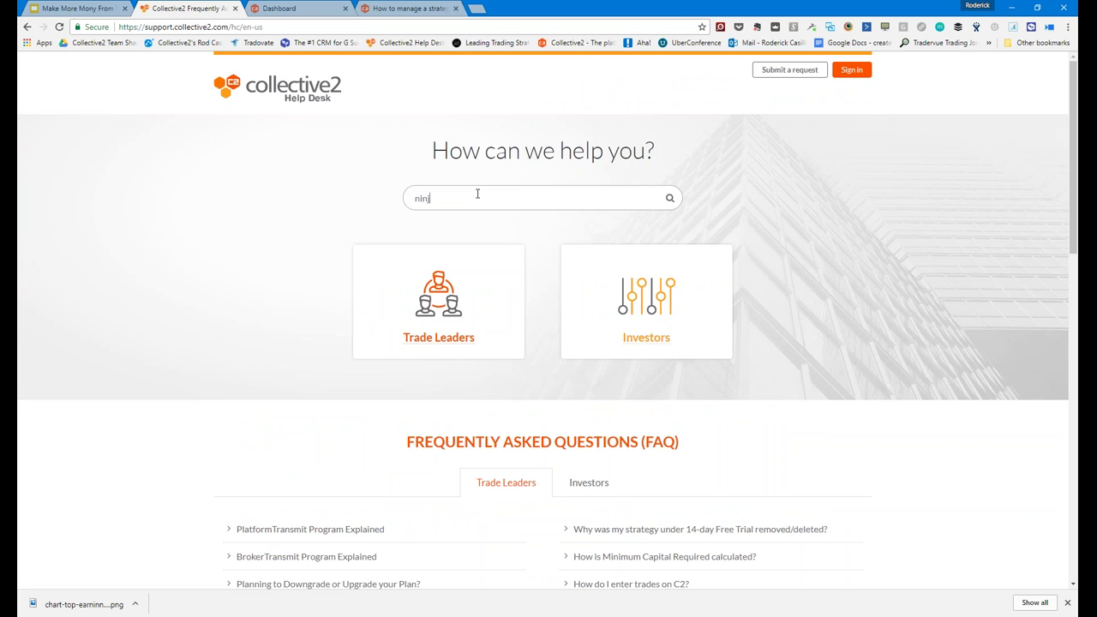
type("atrader")
key("Return")
scroll(439, 291, "down", 5)
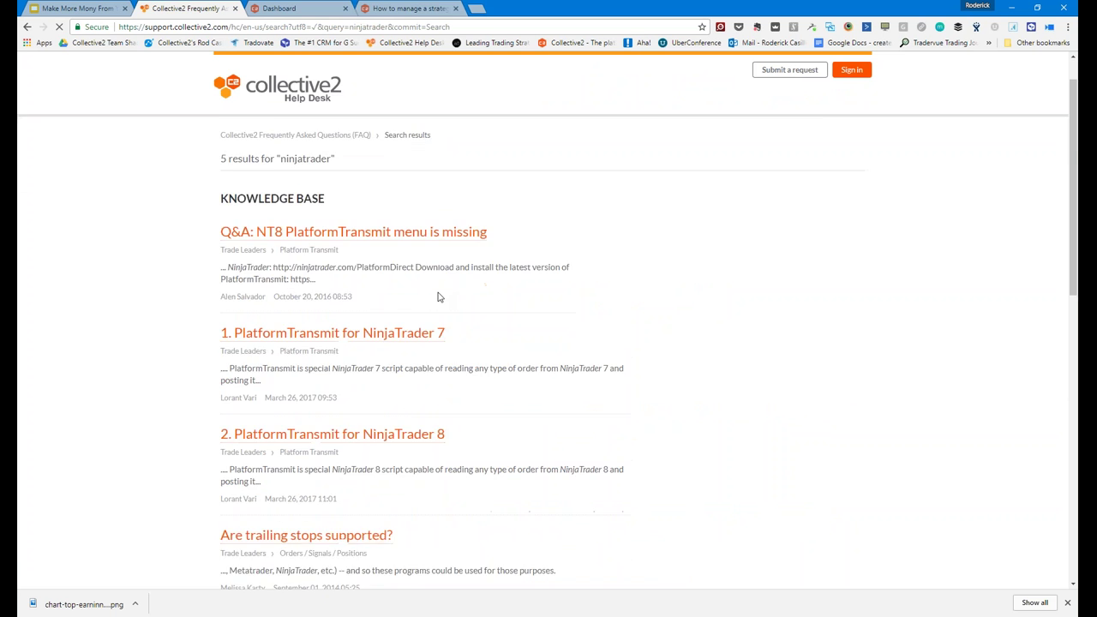
scroll(438, 296, "up", 5)
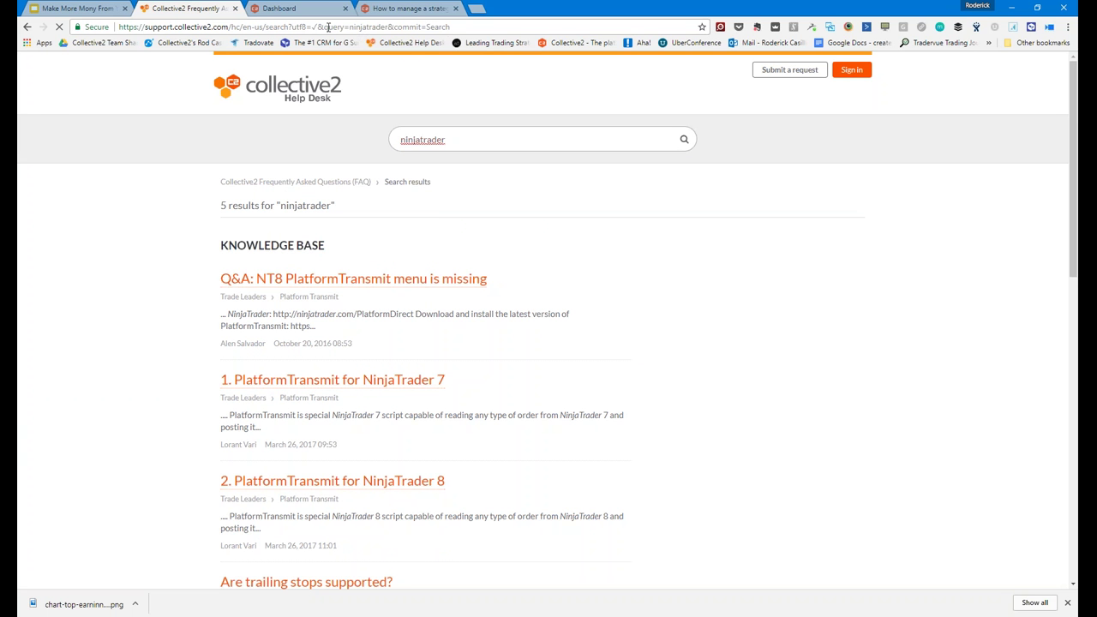
- Open the Compatible Brokers page from the strategy management page and examine which brokers support stocks, options, futures and forex
left_click(290, 12)
left_click(397, 11)
mouse_move(705, 70)
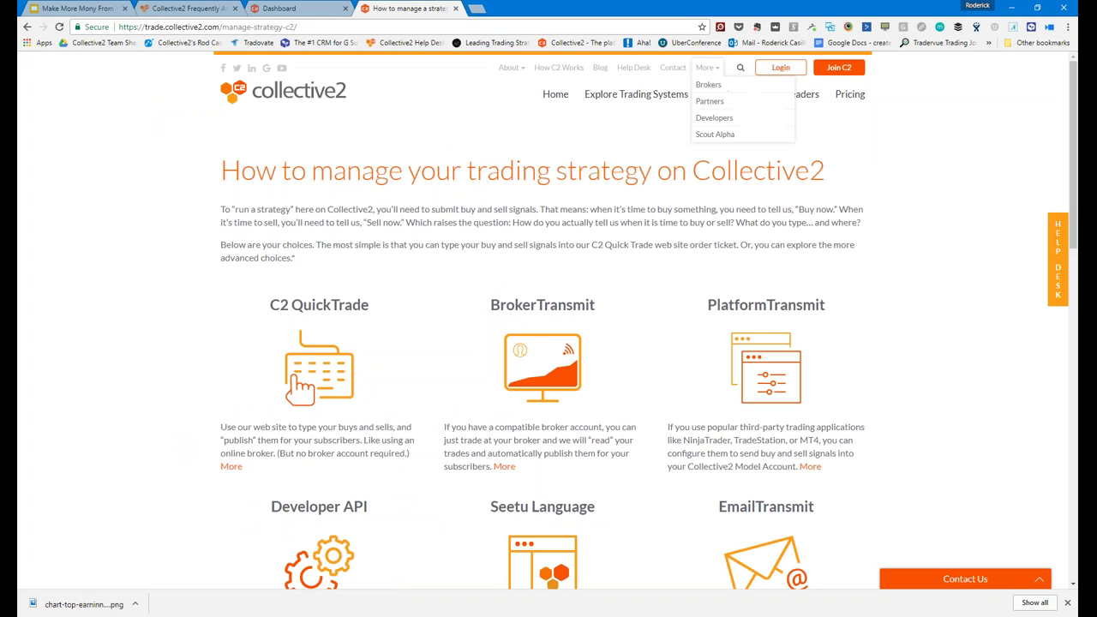
left_click(703, 86)
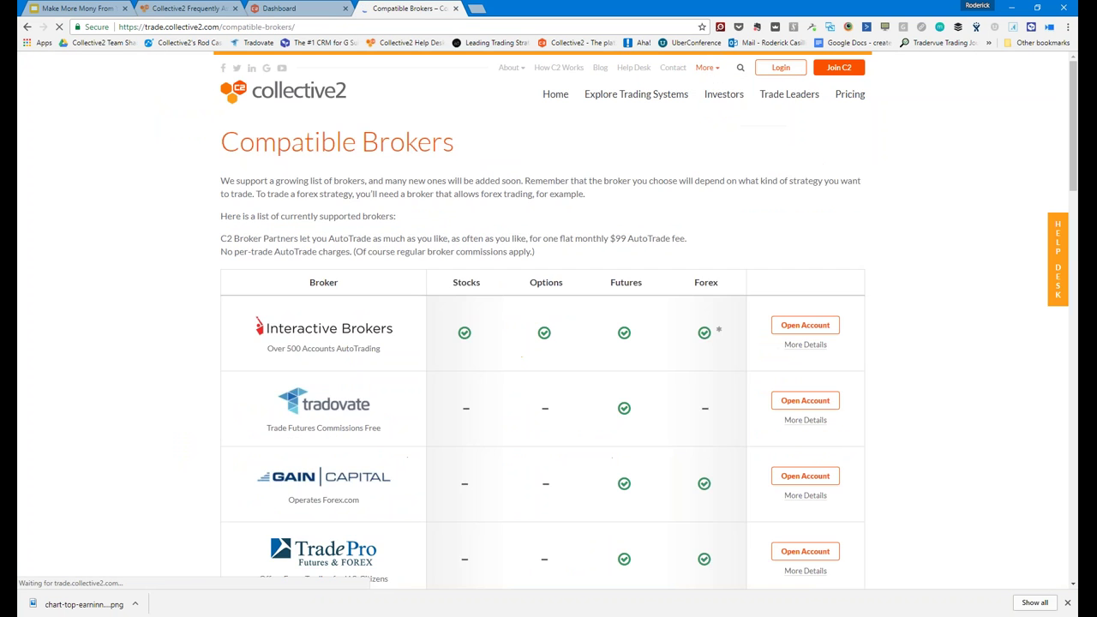
scroll(366, 198, "down", 3)
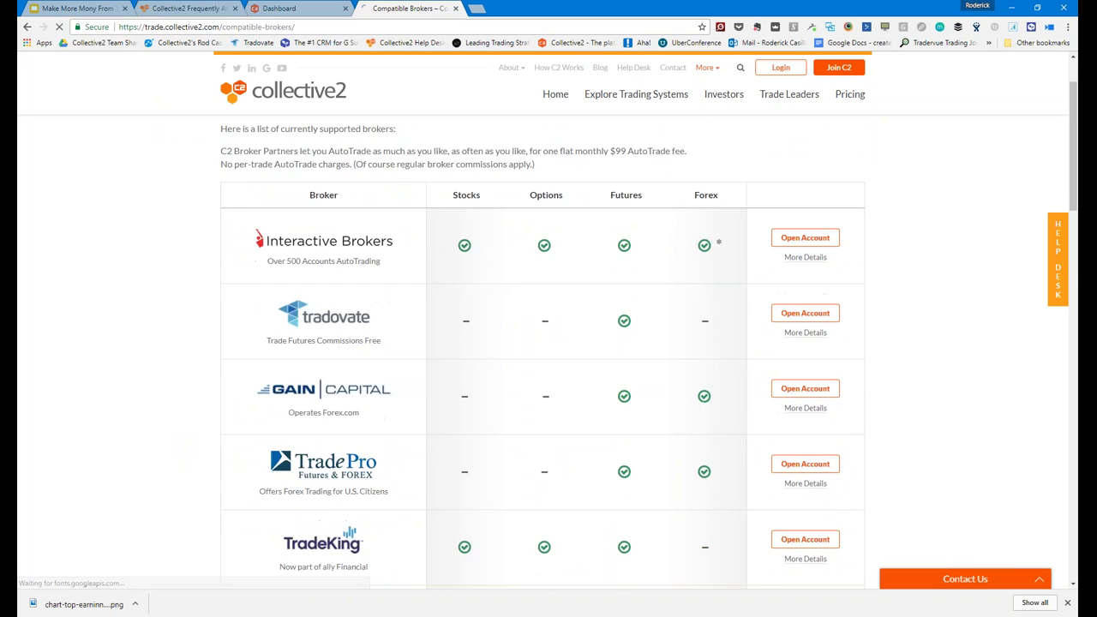
scroll(358, 247, "down", 3)
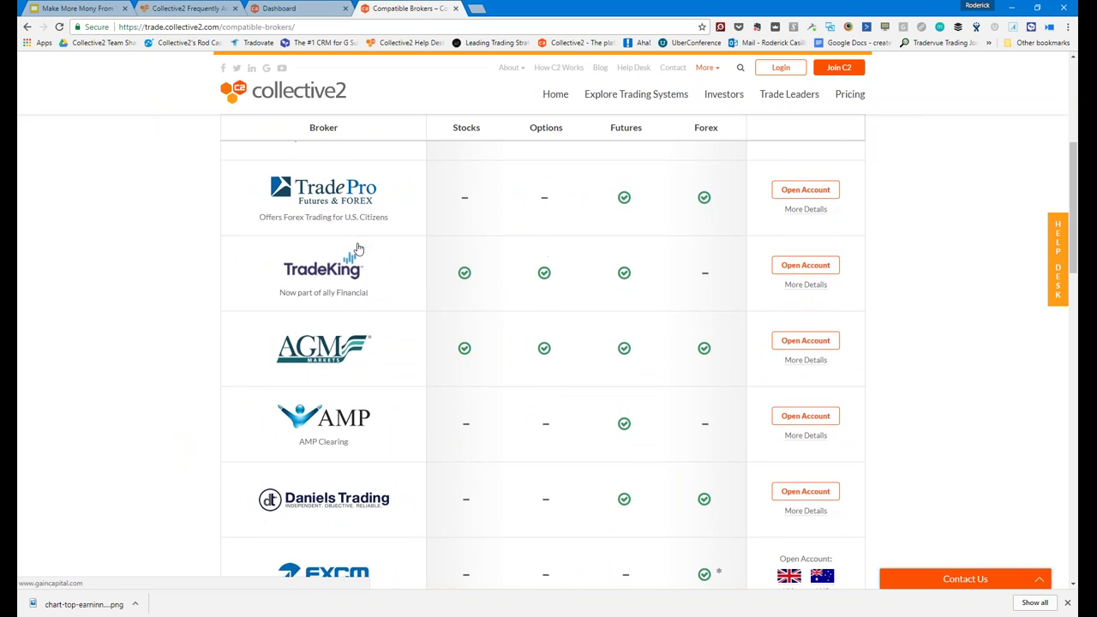
scroll(359, 248, "down", 1)
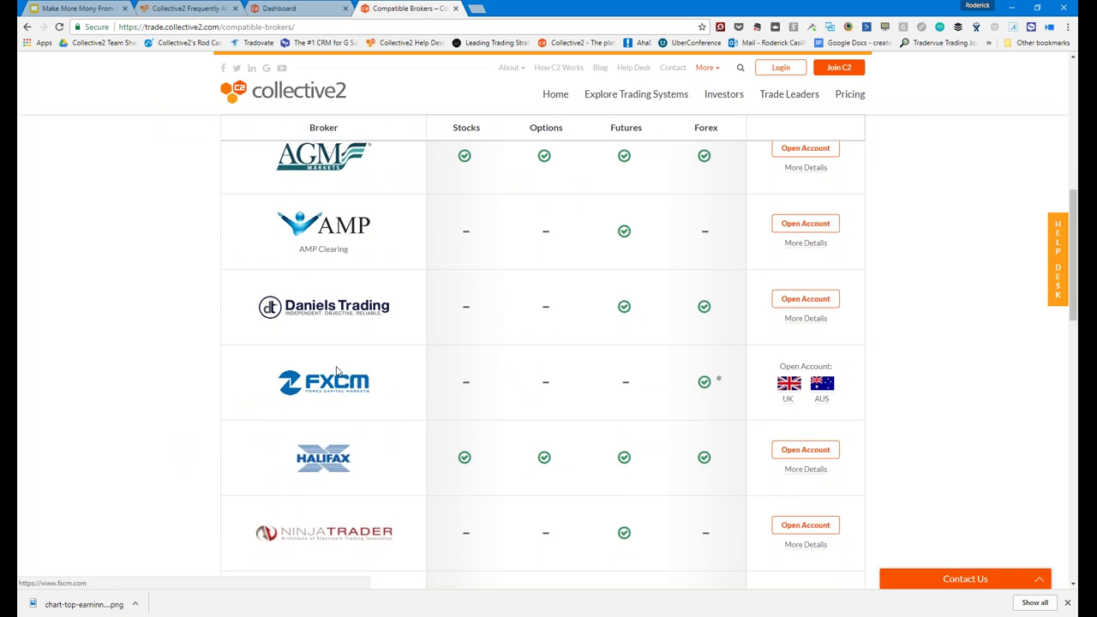
scroll(358, 248, "up", 4)
scroll(319, 334, "up", 3)
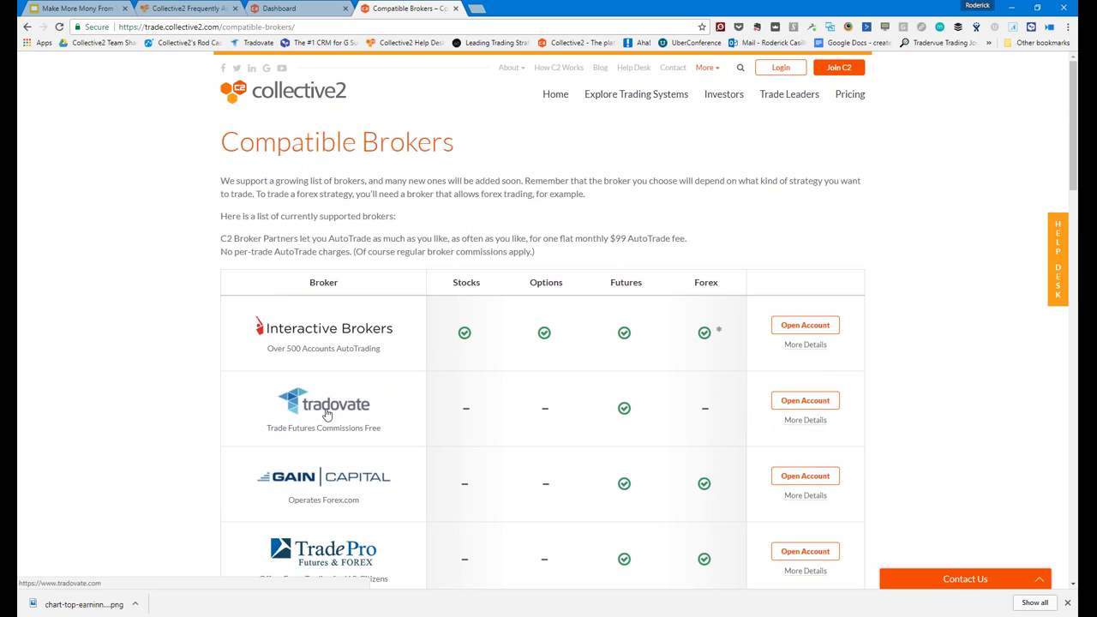
scroll(327, 415, "down", 3)
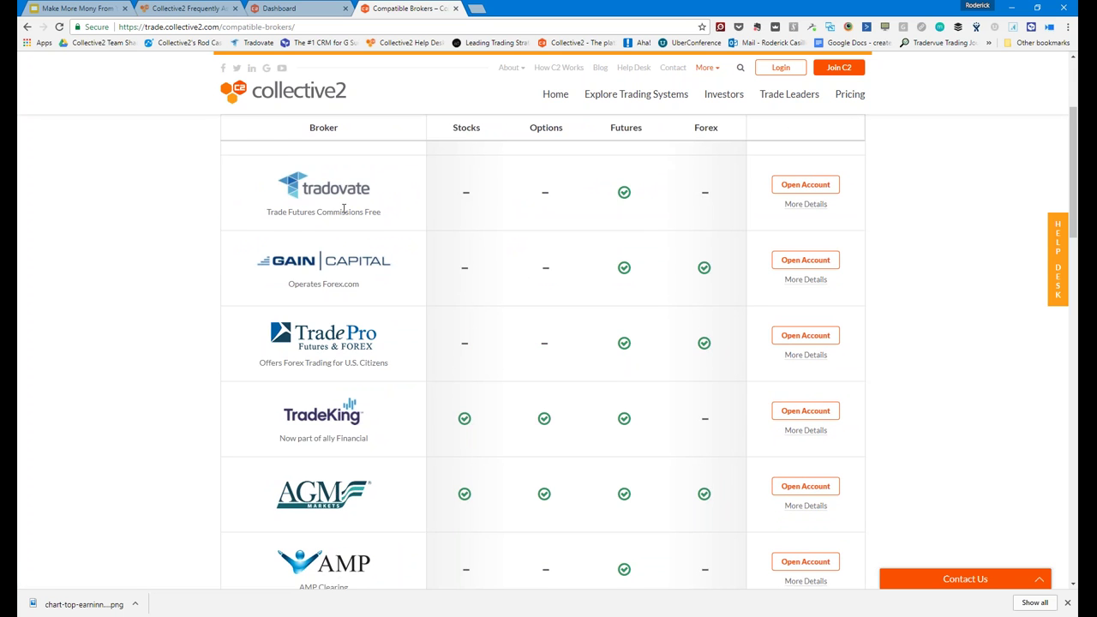
scroll(344, 209, "up", 1)
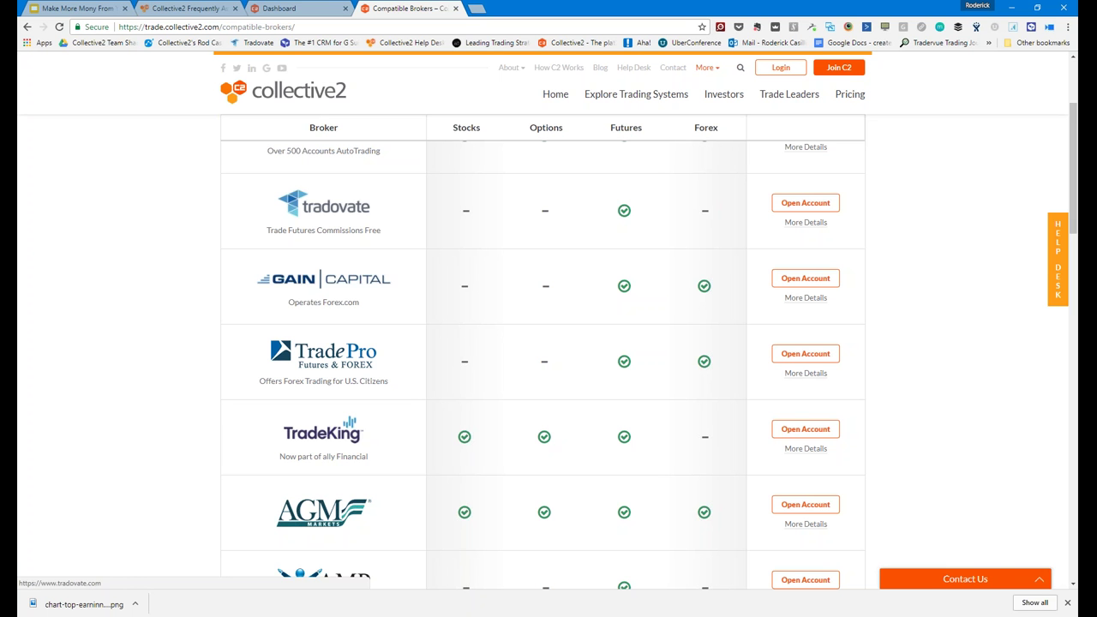
scroll(358, 321, "down", 1)
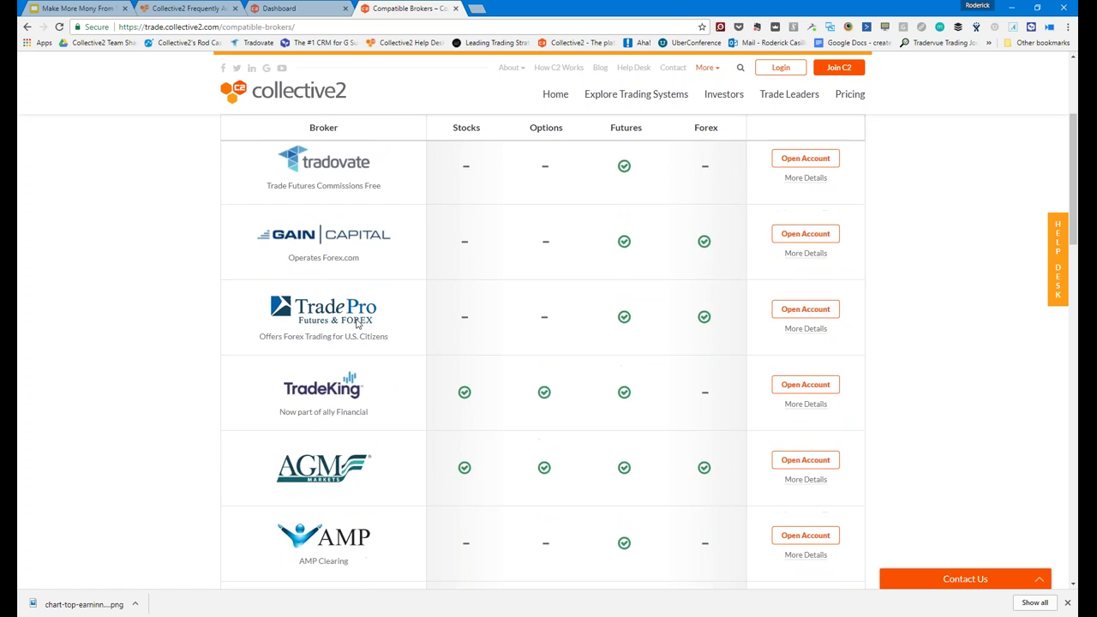